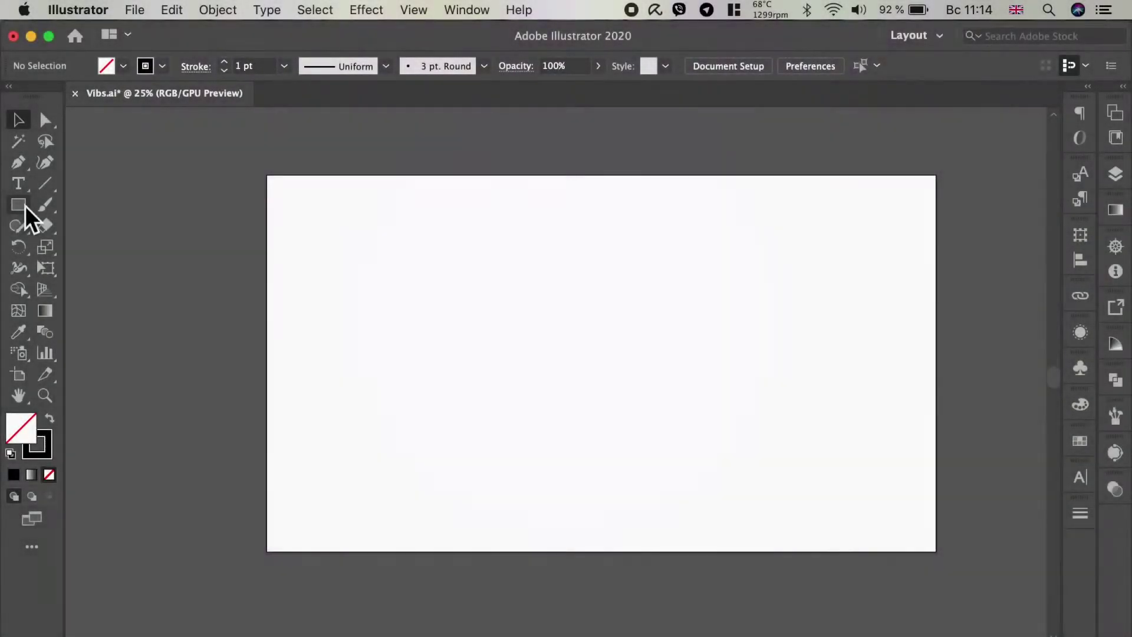
- Draw an artboard-sized rectangle with no stroke and a dark navy fill
drag(271, 181, 942, 553)
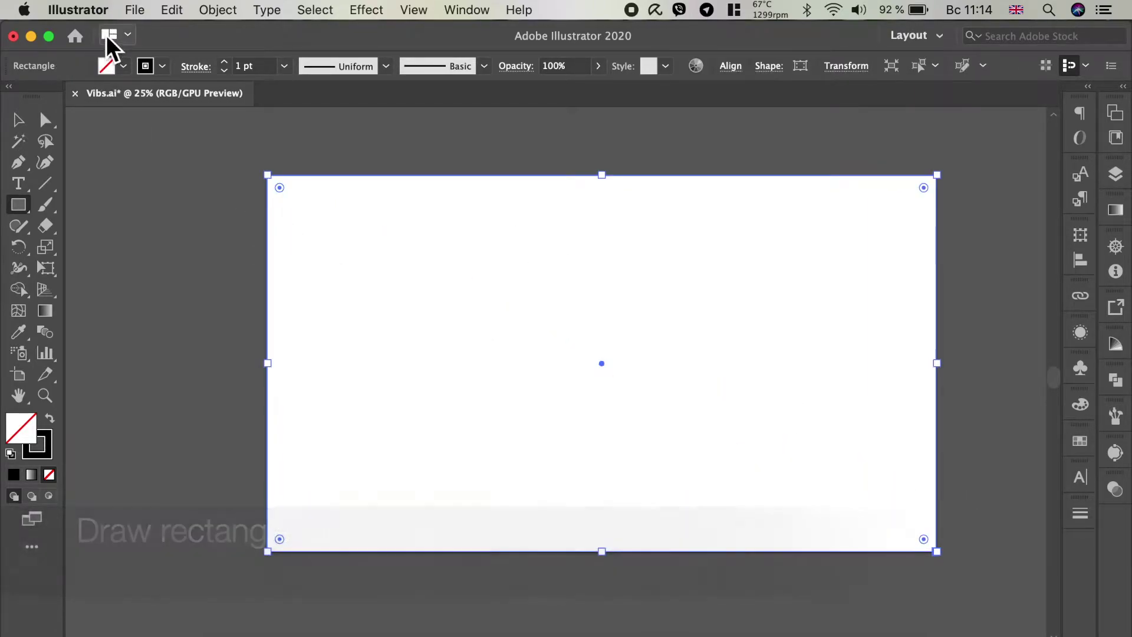
click(165, 68)
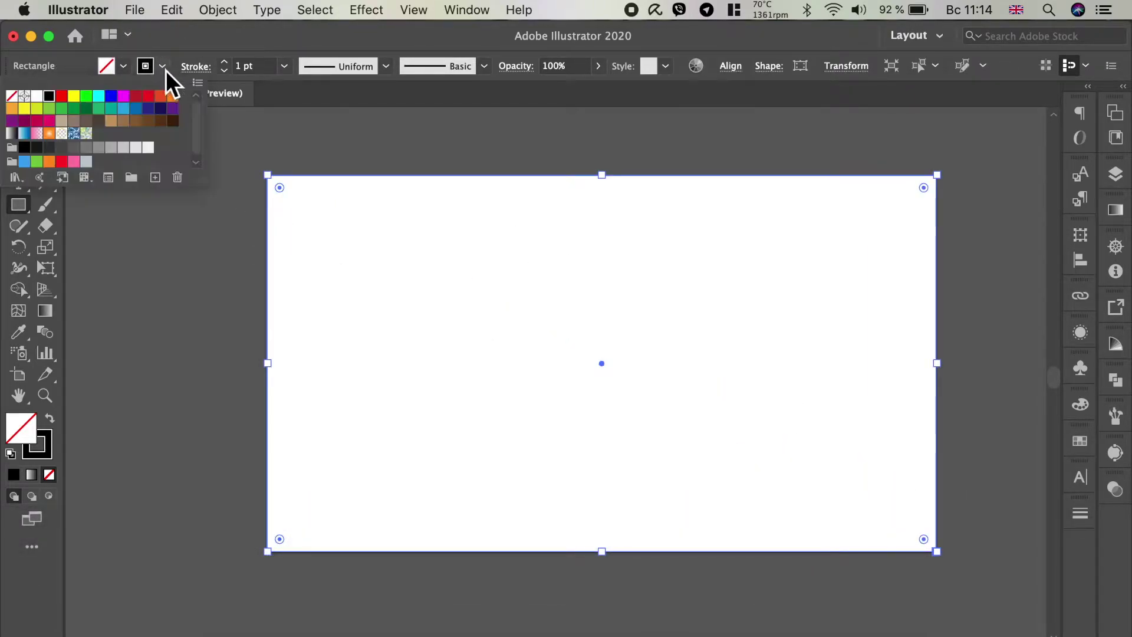
click(12, 96)
click(127, 71)
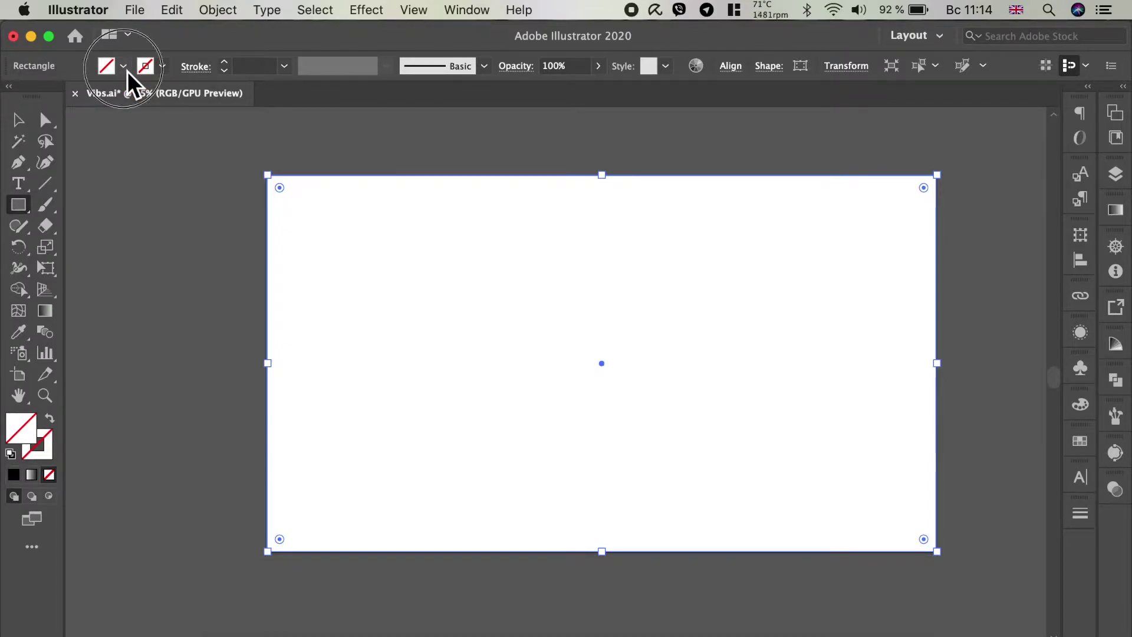
click(126, 71)
click(165, 111)
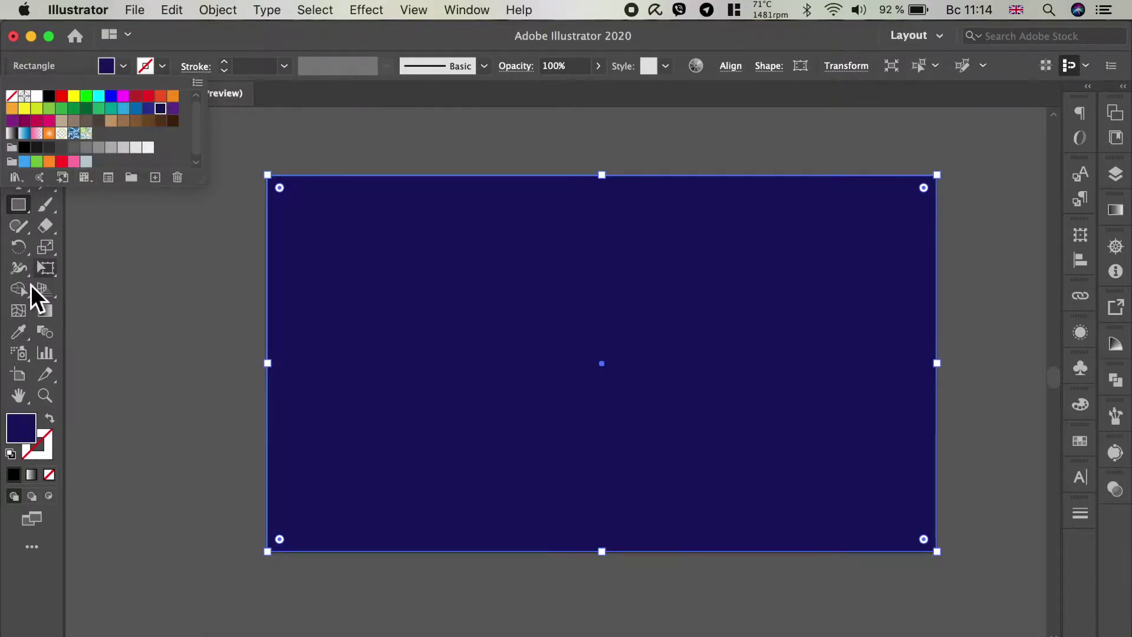
click(20, 425)
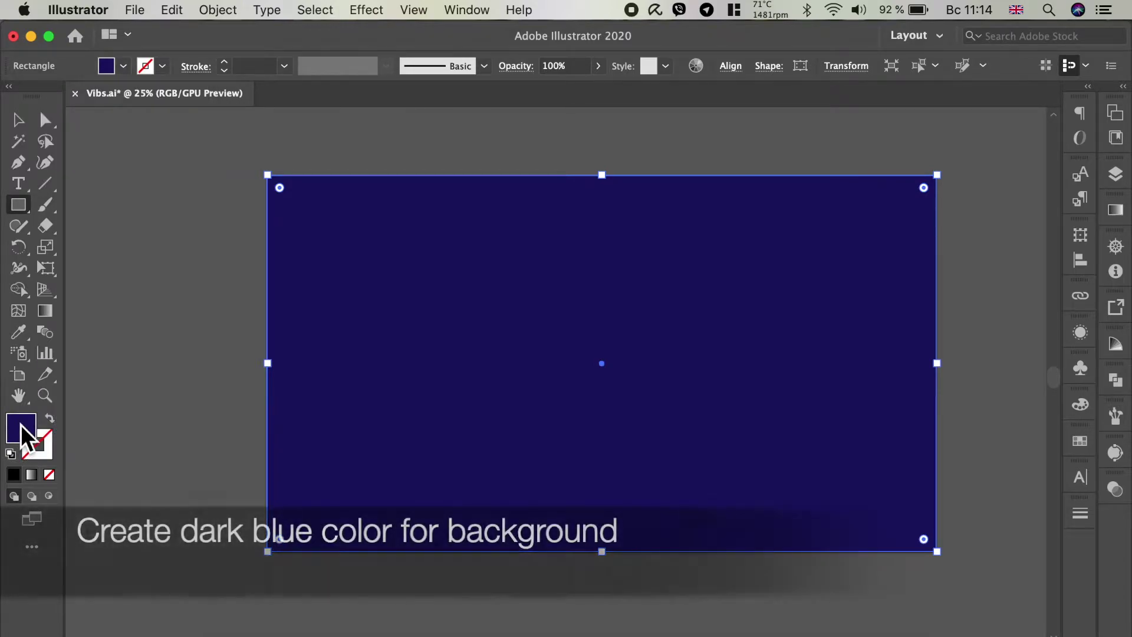
- Darken the background fill to 27% brightness (#0F0E44) in the Color Picker
double_click(25, 429)
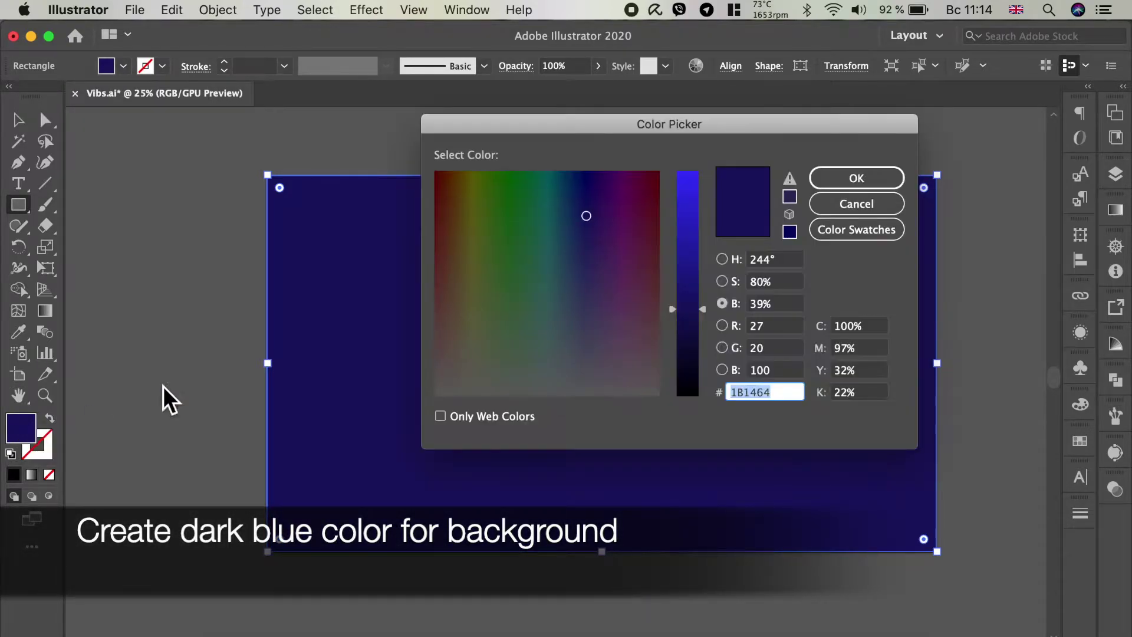
drag(706, 317, 705, 333)
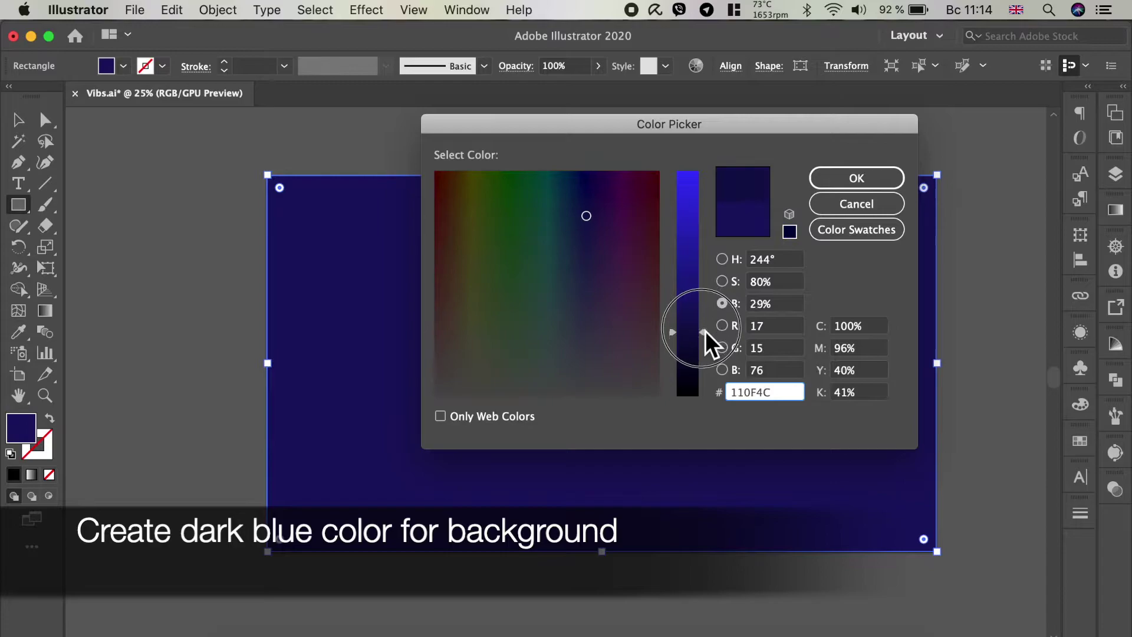
click(832, 187)
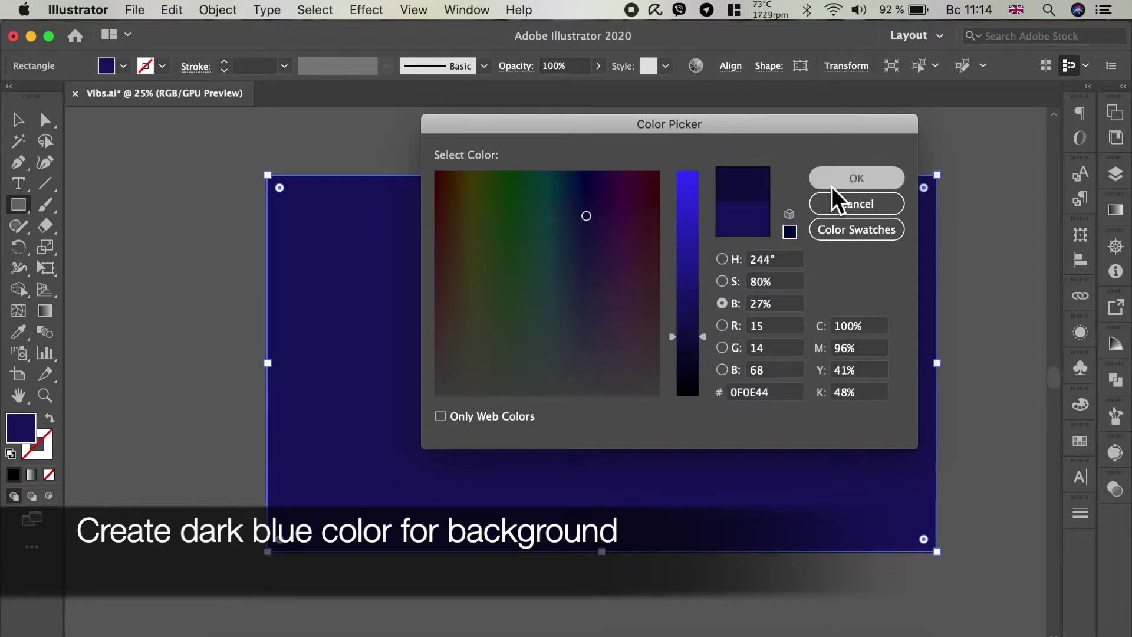
- Save the dark navy fill as a new swatch in the Swatches panel
click(1081, 442)
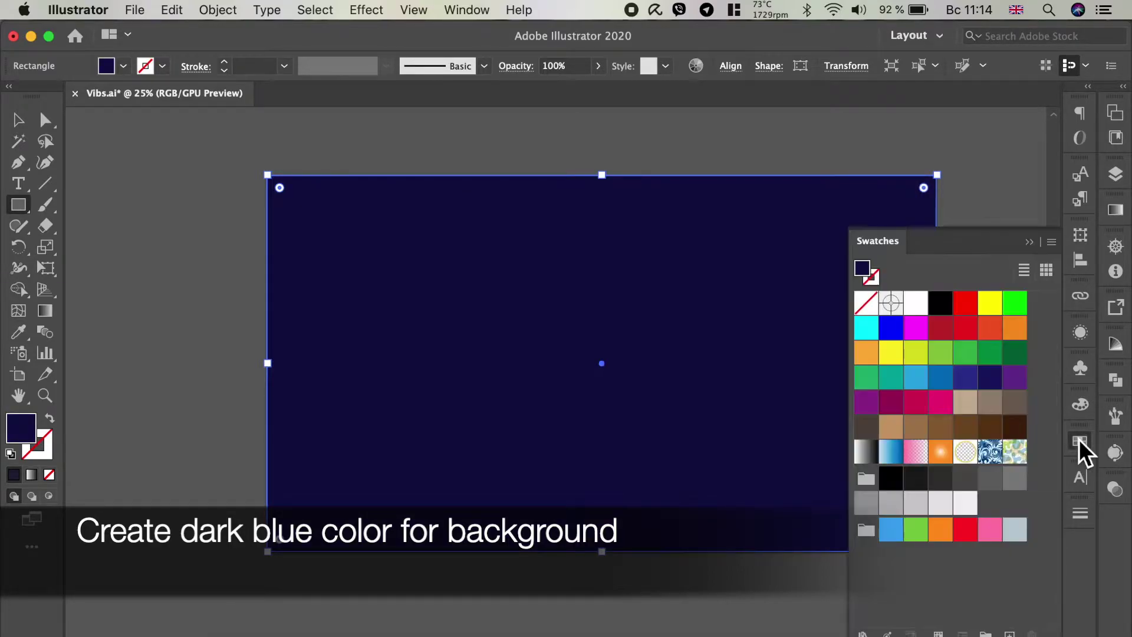
click(1010, 634)
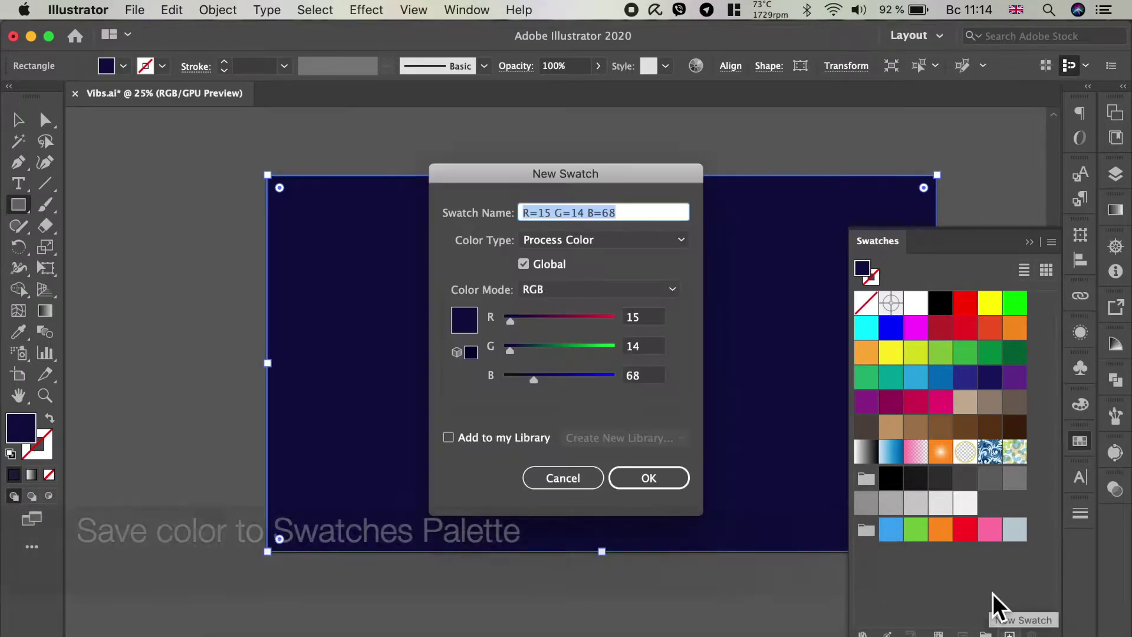
click(674, 479)
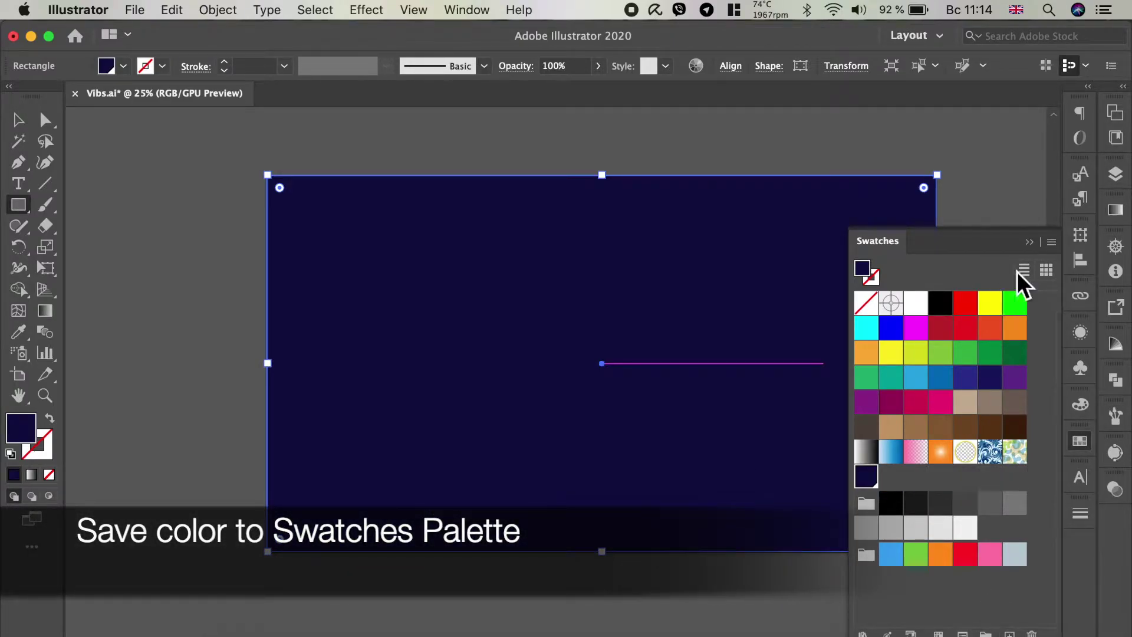
click(1029, 244)
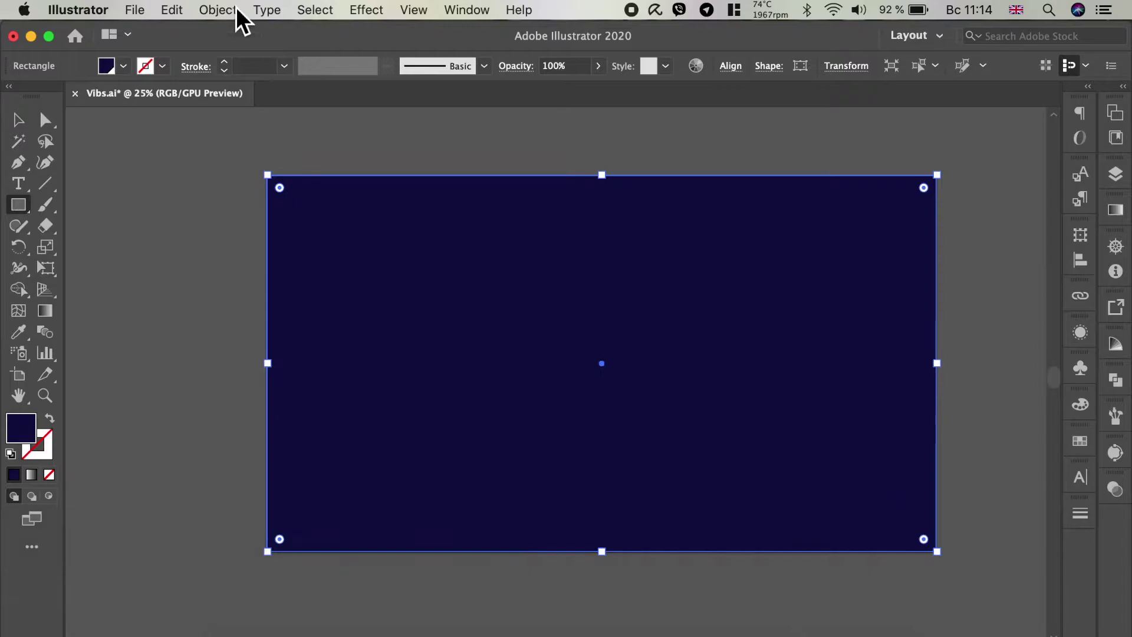
- Lock the navy background rectangle and place an empty Type insertion point on the artboard
click(236, 11)
mouse_move(224, 126)
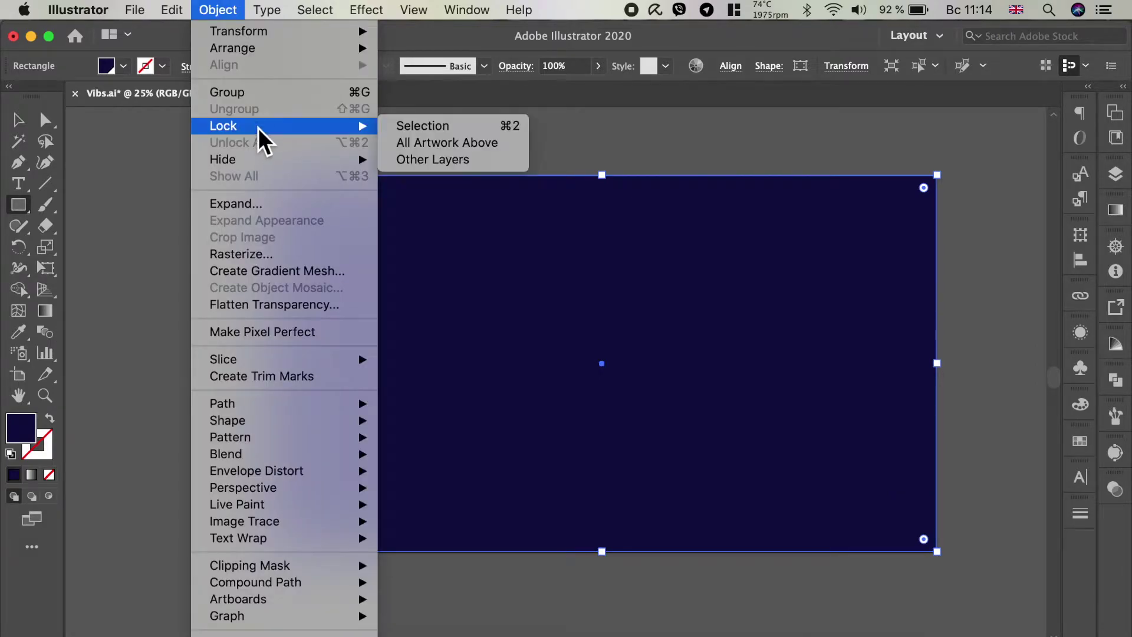
click(397, 127)
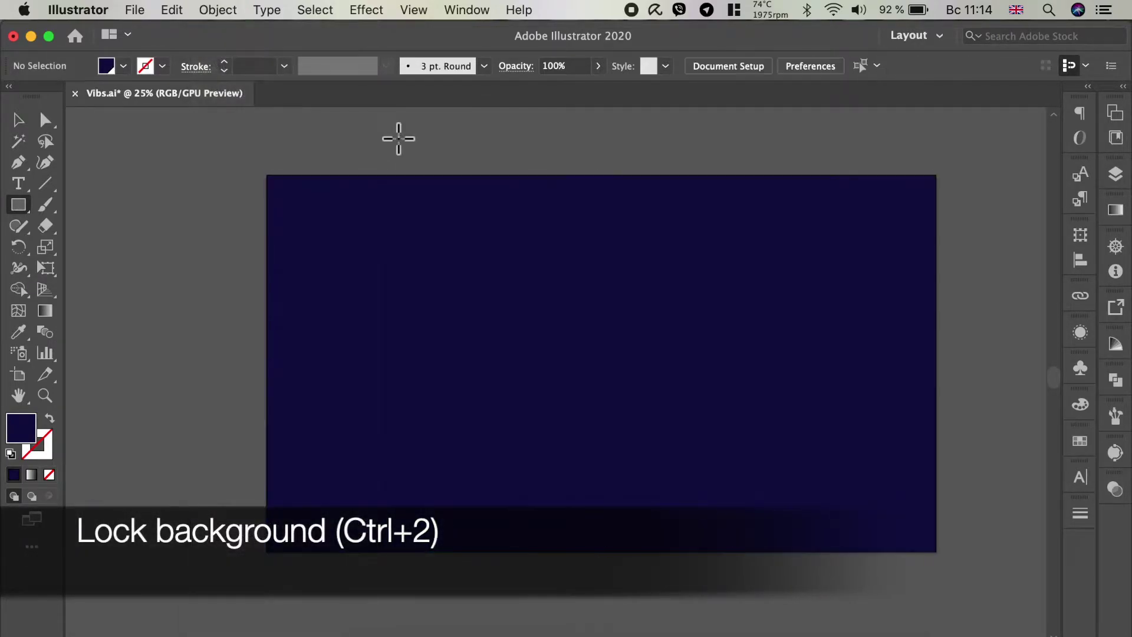
click(18, 183)
click(393, 278)
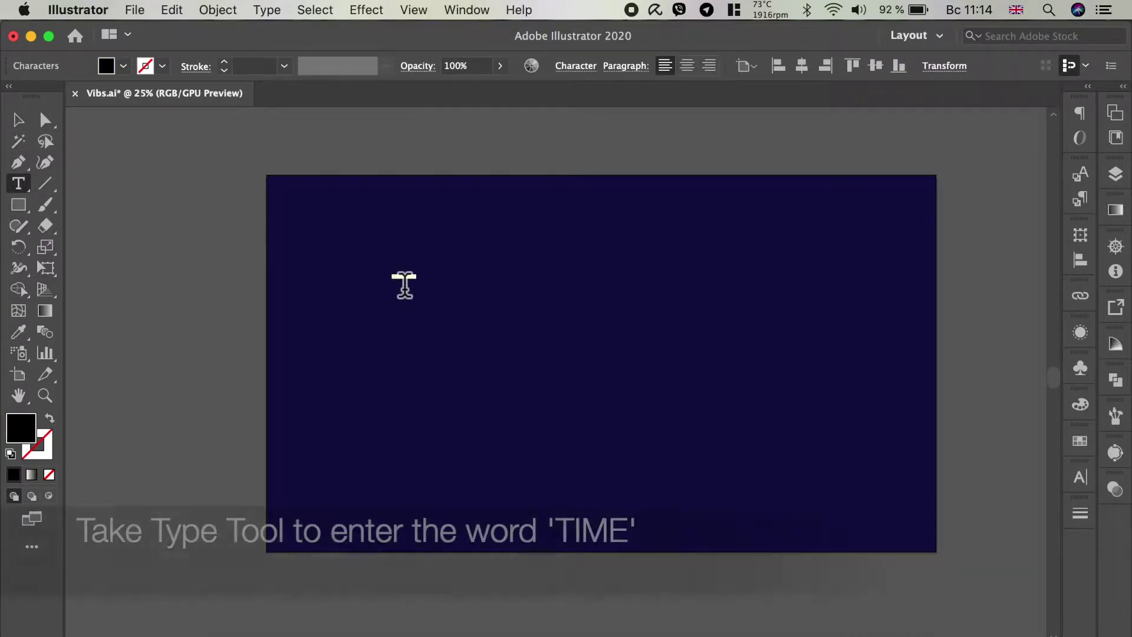
- Scale the word TIME up much larger and colour it with the cyan swatch
click(17, 122)
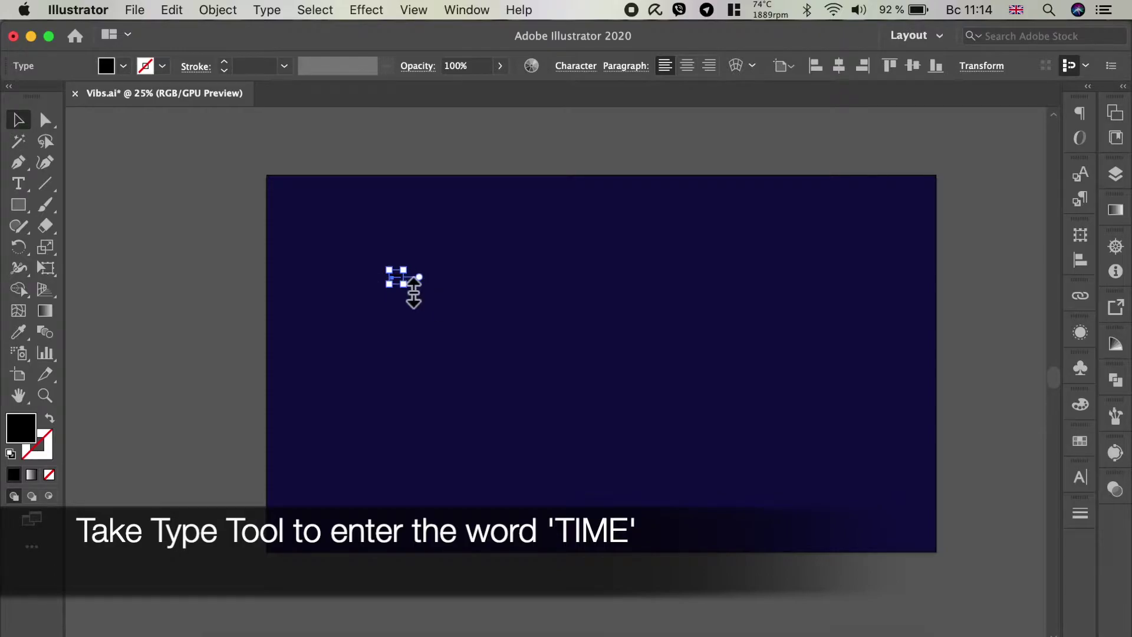
drag(418, 290, 760, 558)
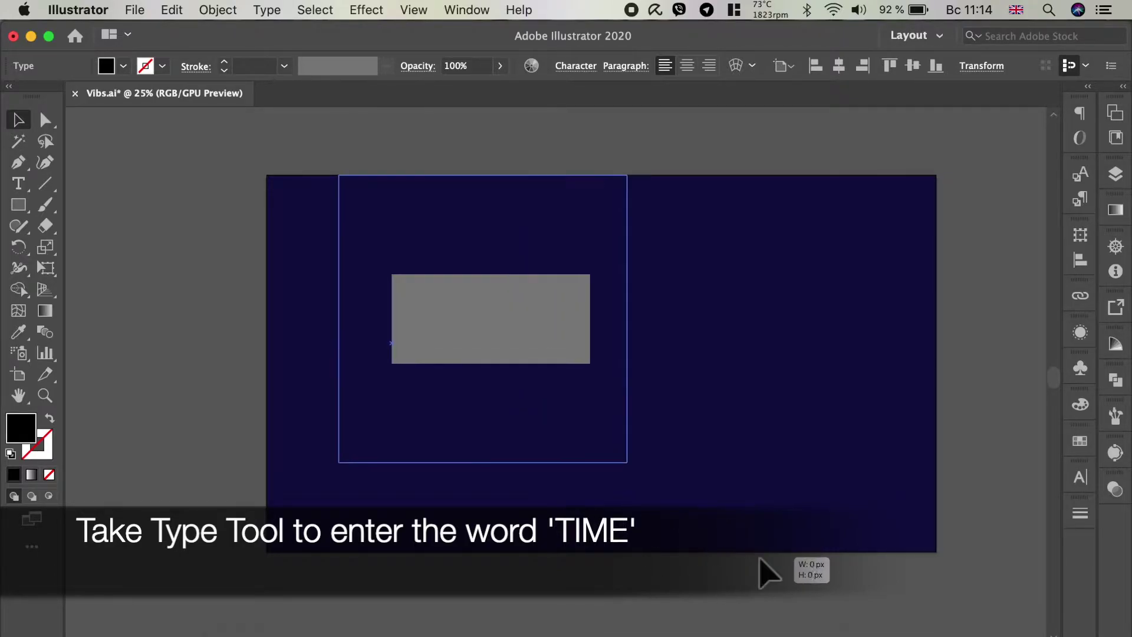
text(TIME)
mouse_move(579, 365)
mouse_down()
mouse_move(767, 502)
mouse_move(833, 493)
mouse_up()
drag(707, 384, 702, 363)
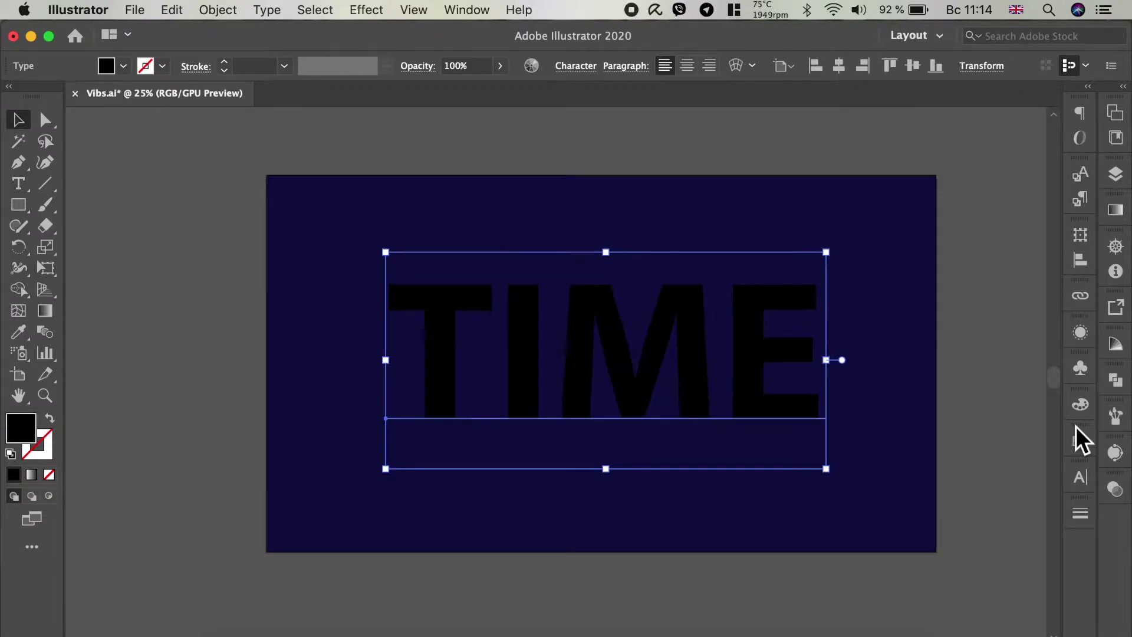
click(1081, 442)
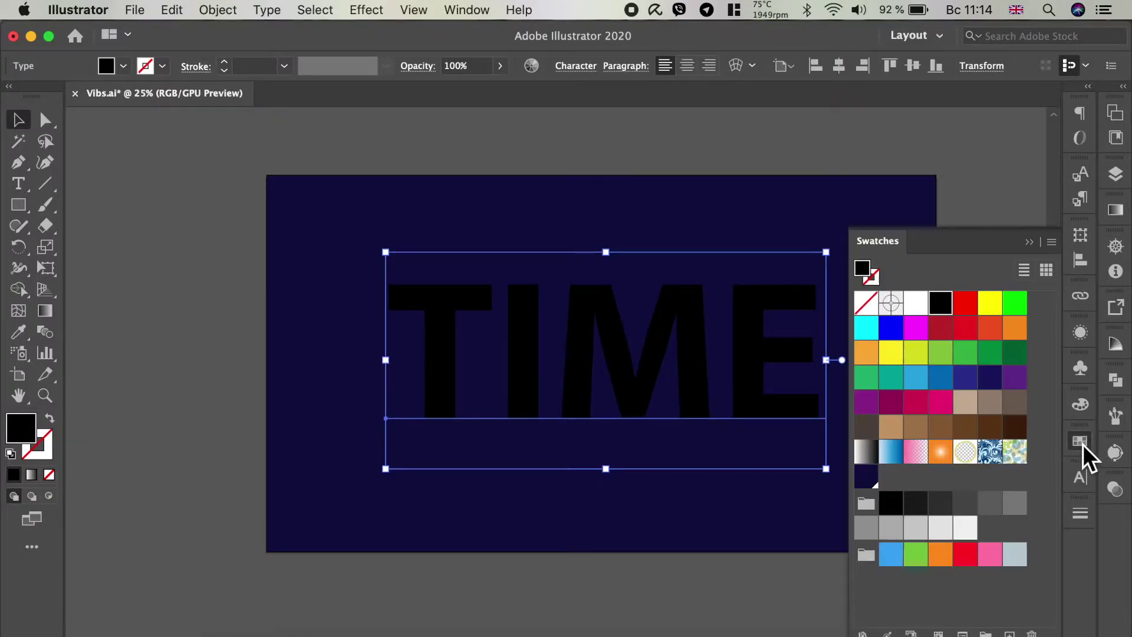
click(867, 328)
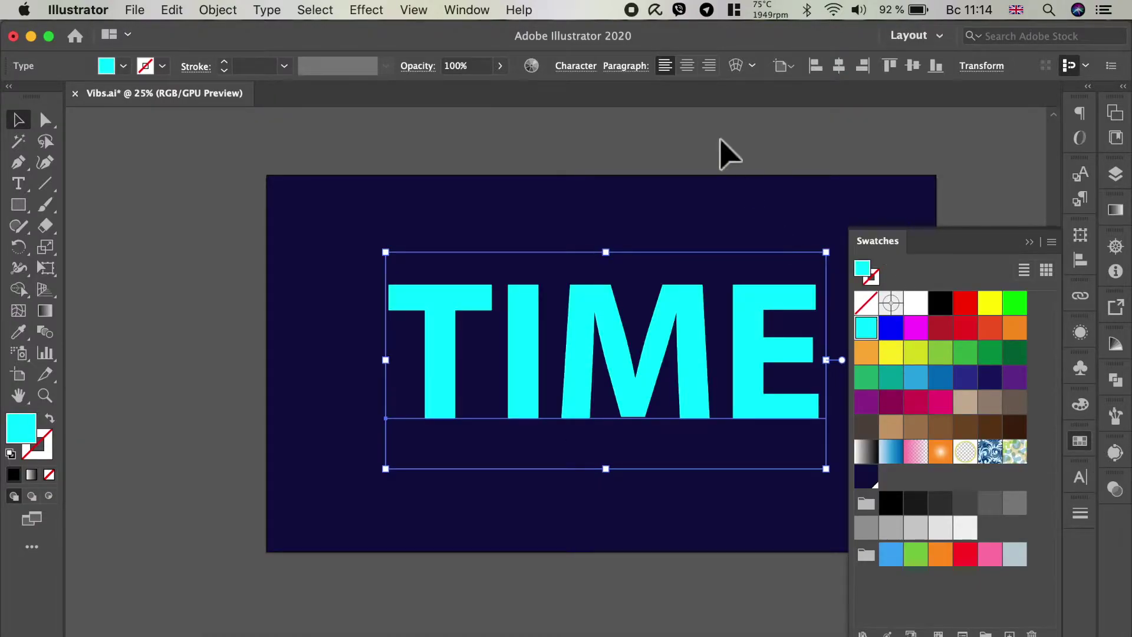
- Set TIME in Arial Rounded MT Bold and move it toward the artboard centre
click(577, 70)
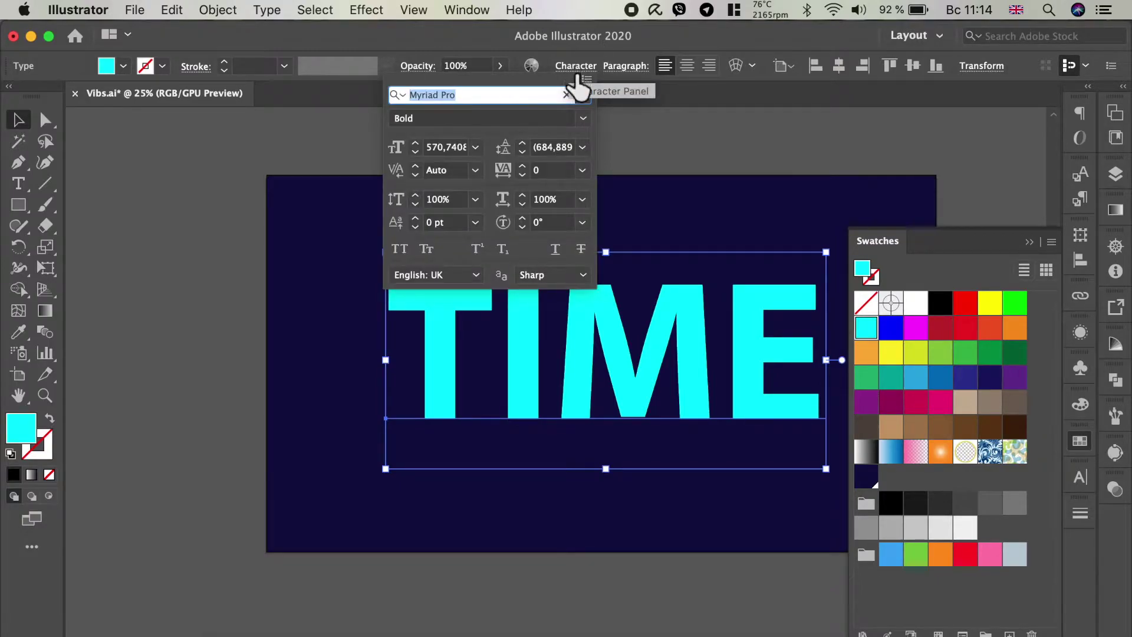
click(583, 95)
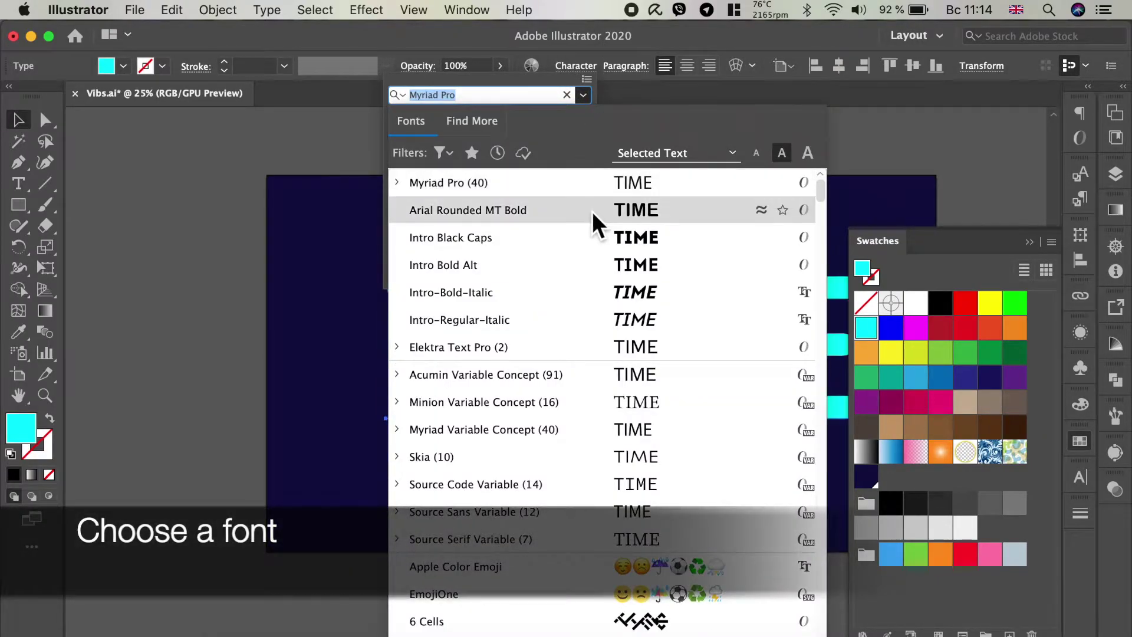
click(587, 212)
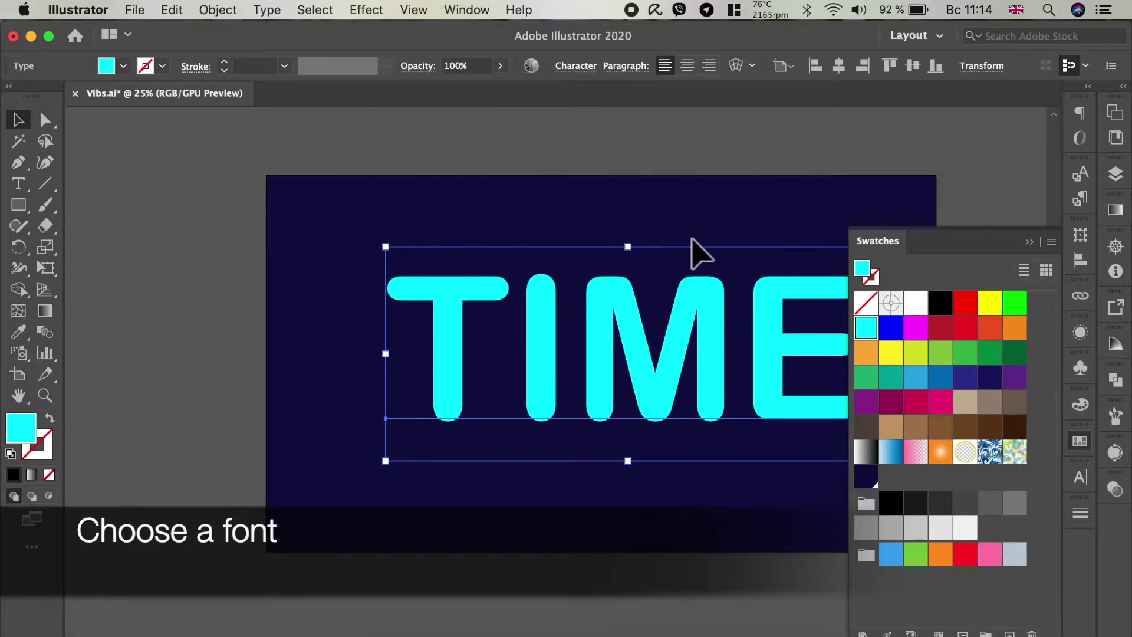
drag(697, 305, 659, 297)
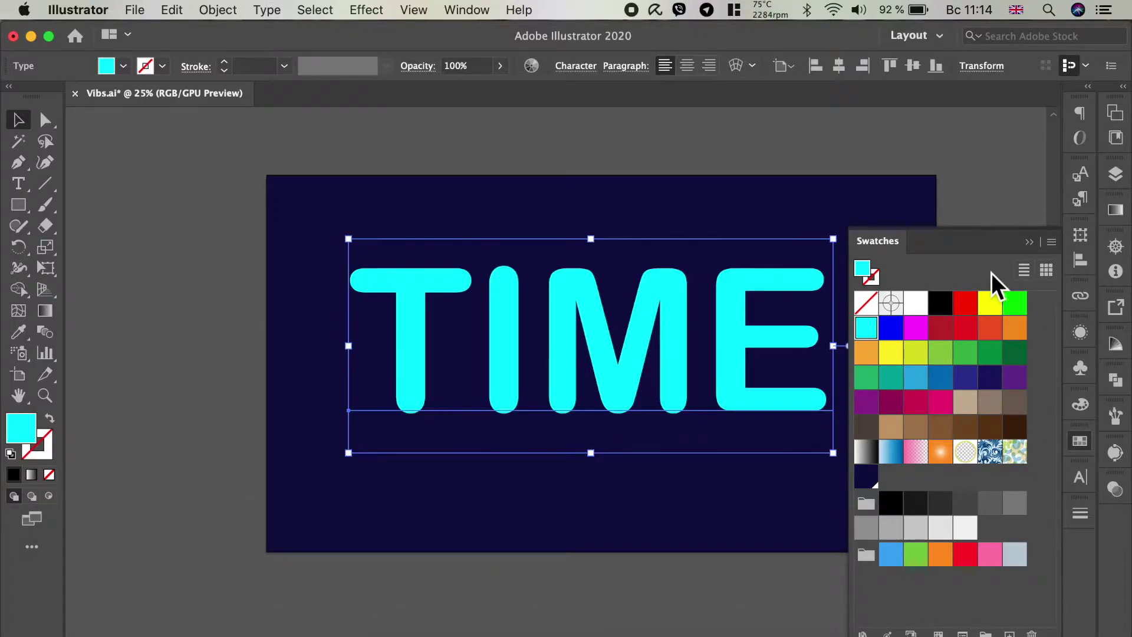
click(1039, 245)
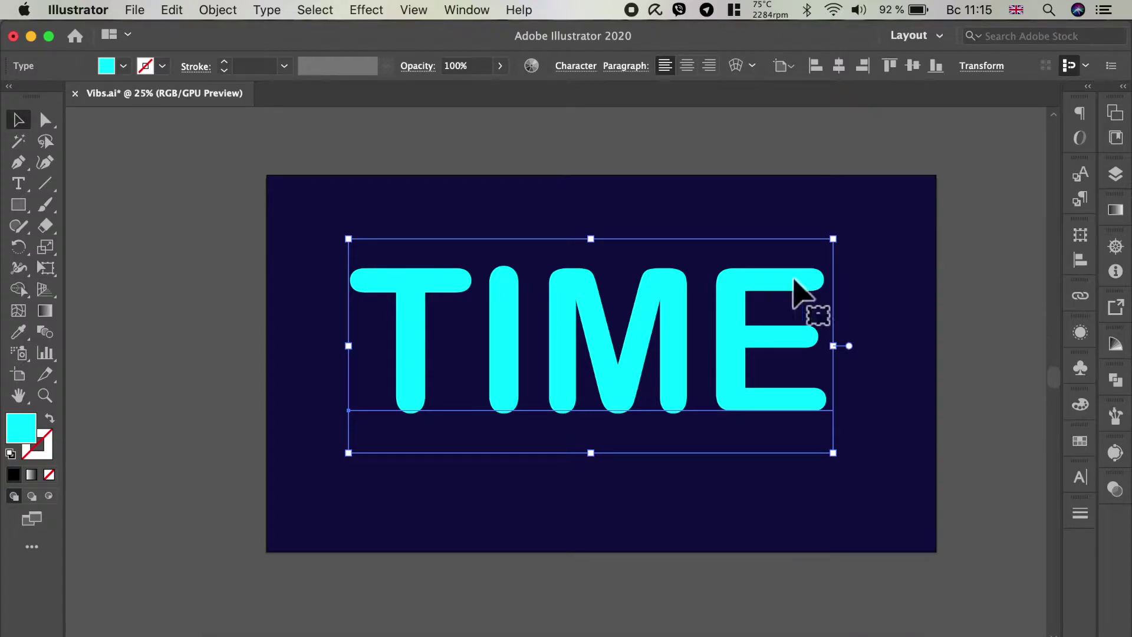
click(575, 66)
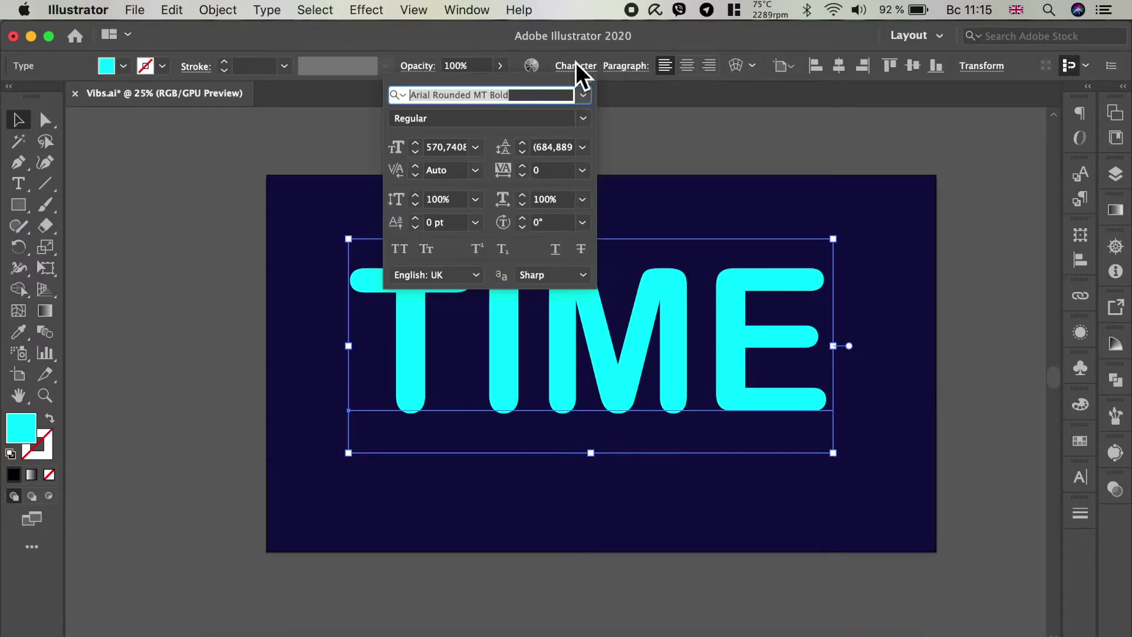
- Set TIME's tracking to 200 and re-centre it on the artboard
click(583, 170)
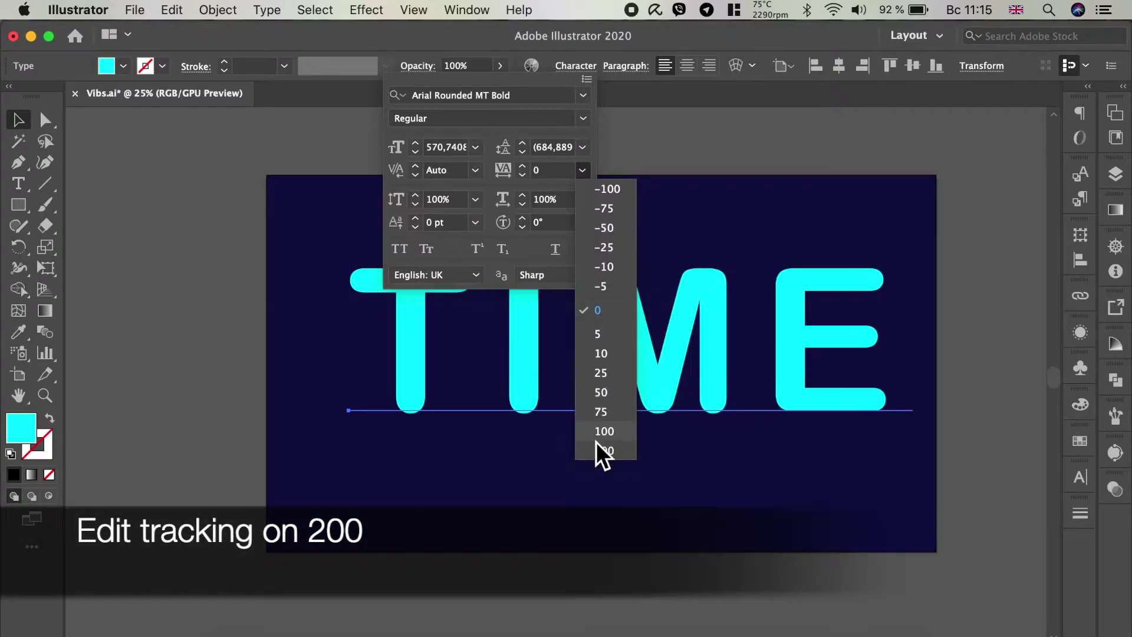
click(597, 449)
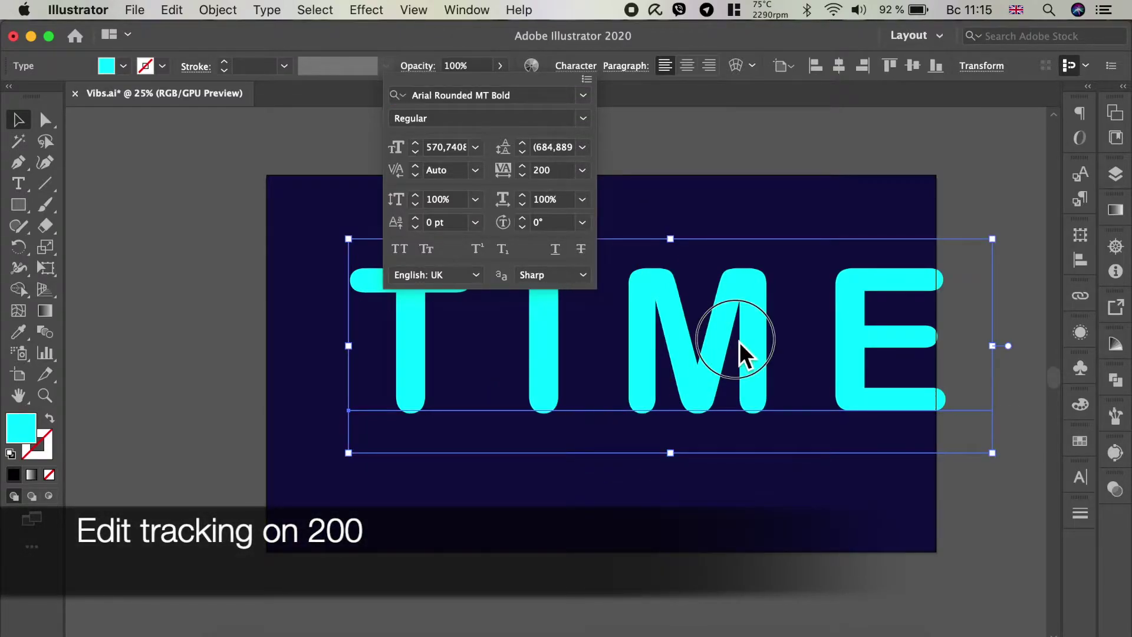
drag(757, 342, 722, 335)
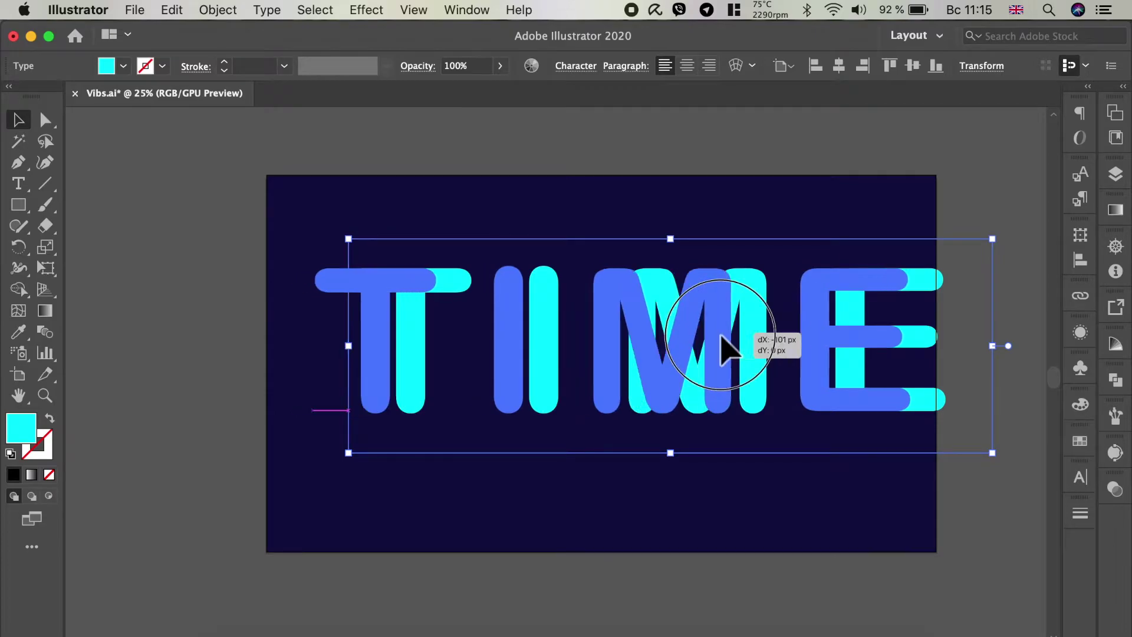
- Convert TIME to outlines and swap fill and stroke so only a cyan stroke remains
right_click(720, 333)
mouse_move(748, 398)
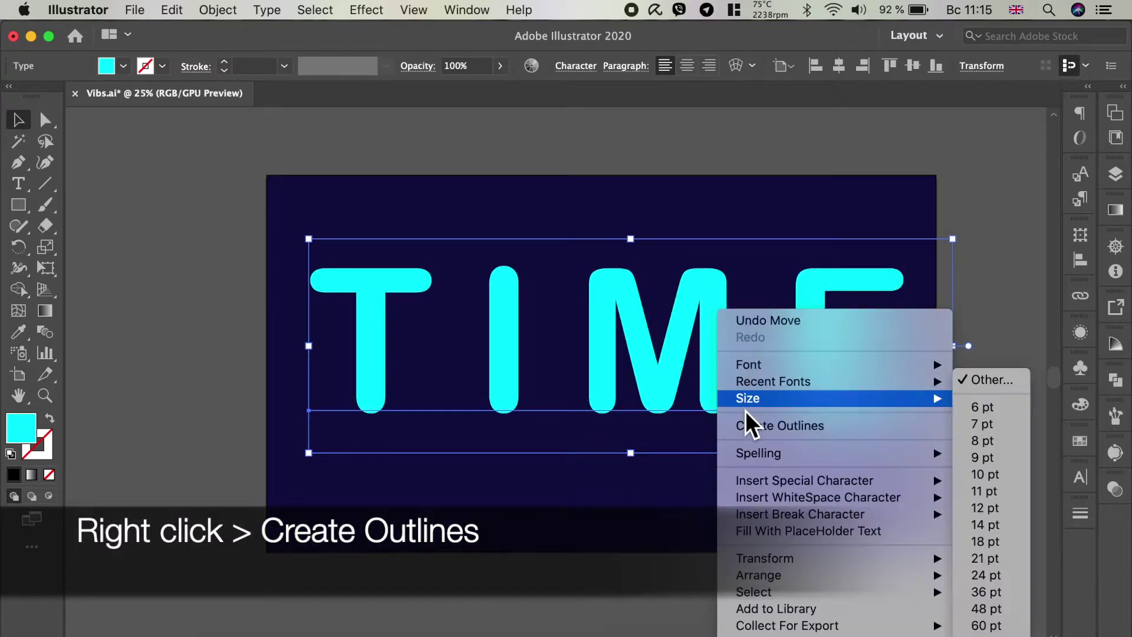
click(744, 427)
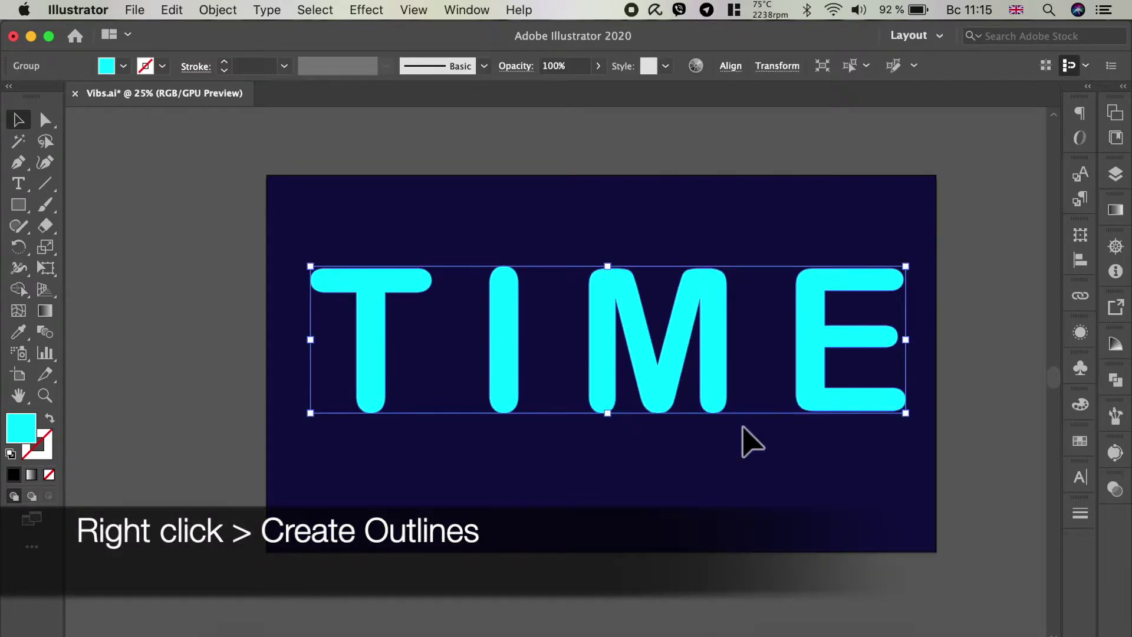
click(56, 424)
click(217, 9)
mouse_move(221, 404)
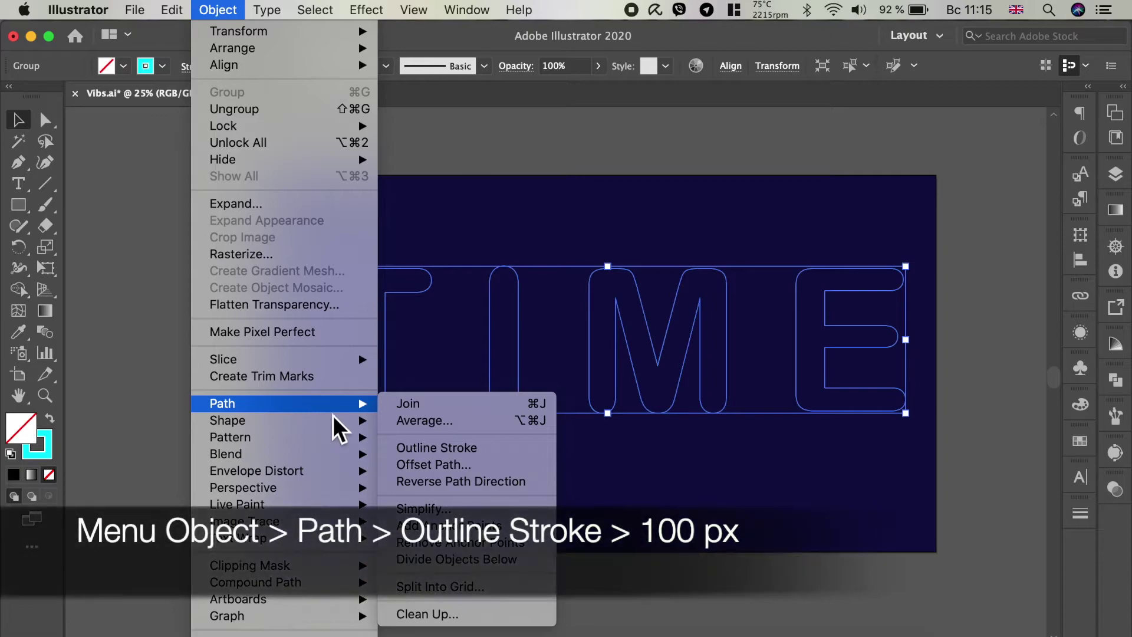
- Offset the letter paths 100 px outward with Offset Path, then deselect
click(592, 345)
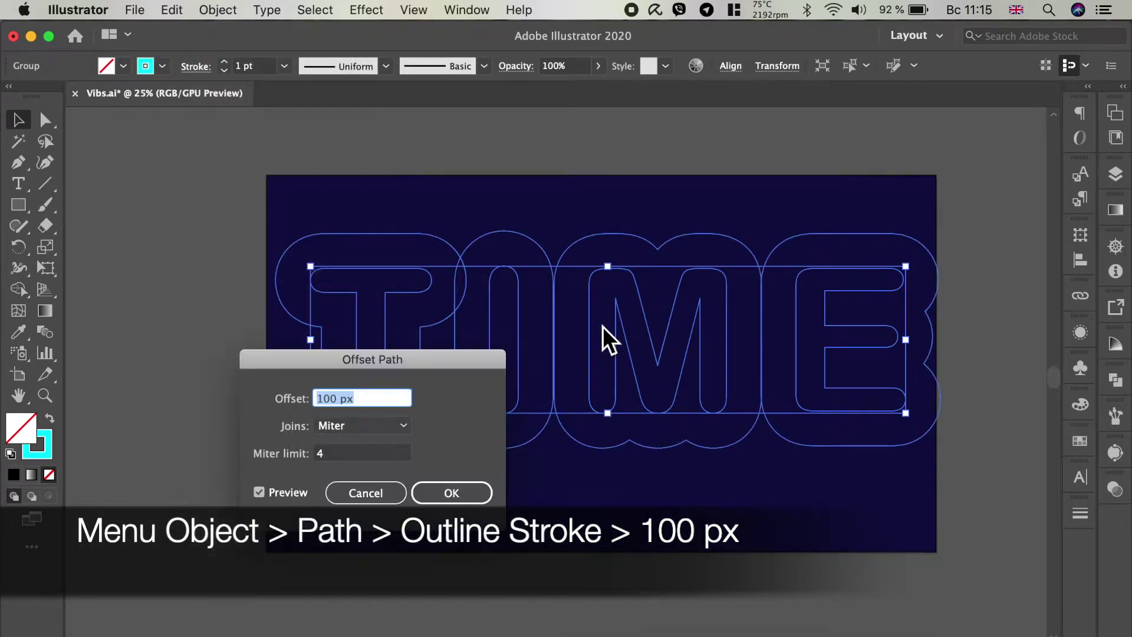
triple_click(341, 399)
click(443, 494)
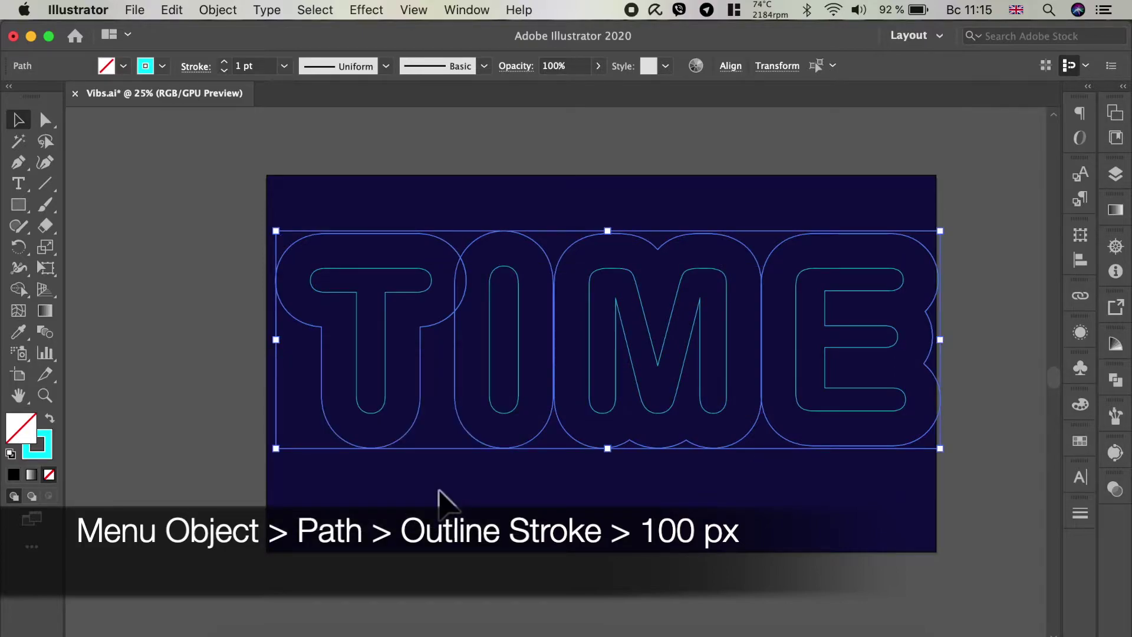
click(179, 247)
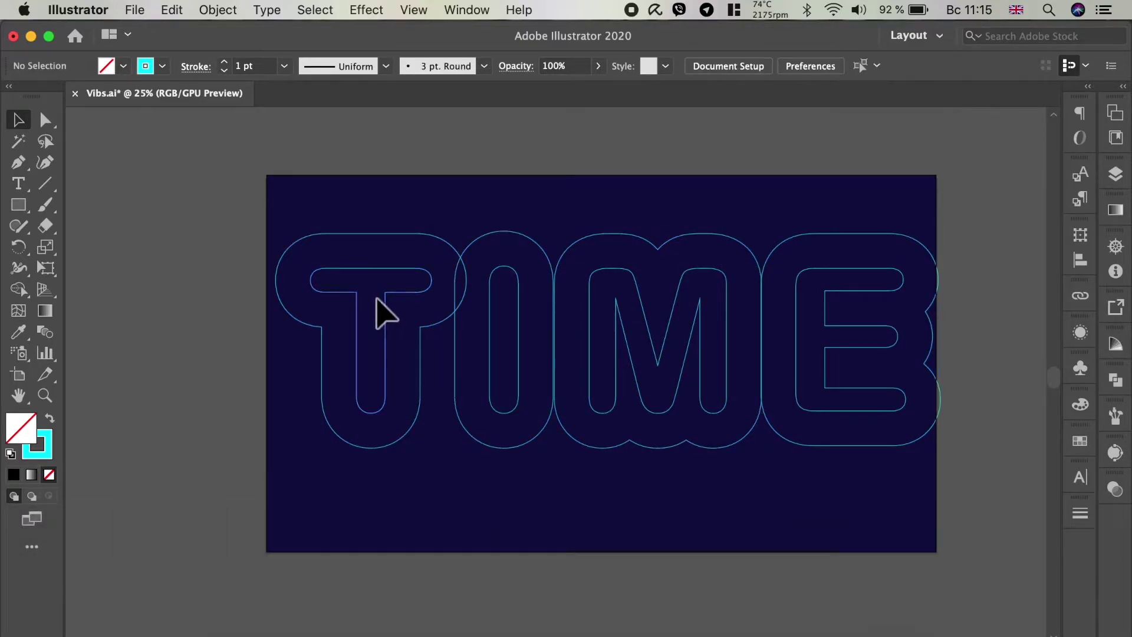
click(47, 332)
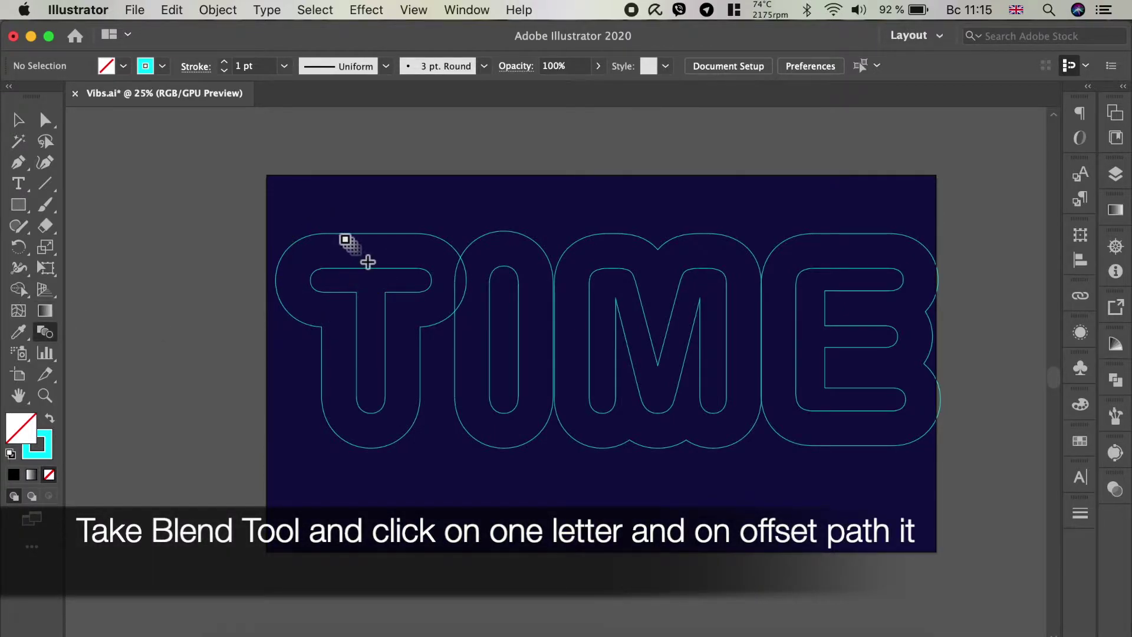
- Blend the T's inner outline to its offset contour with 15 specified steps
click(345, 238)
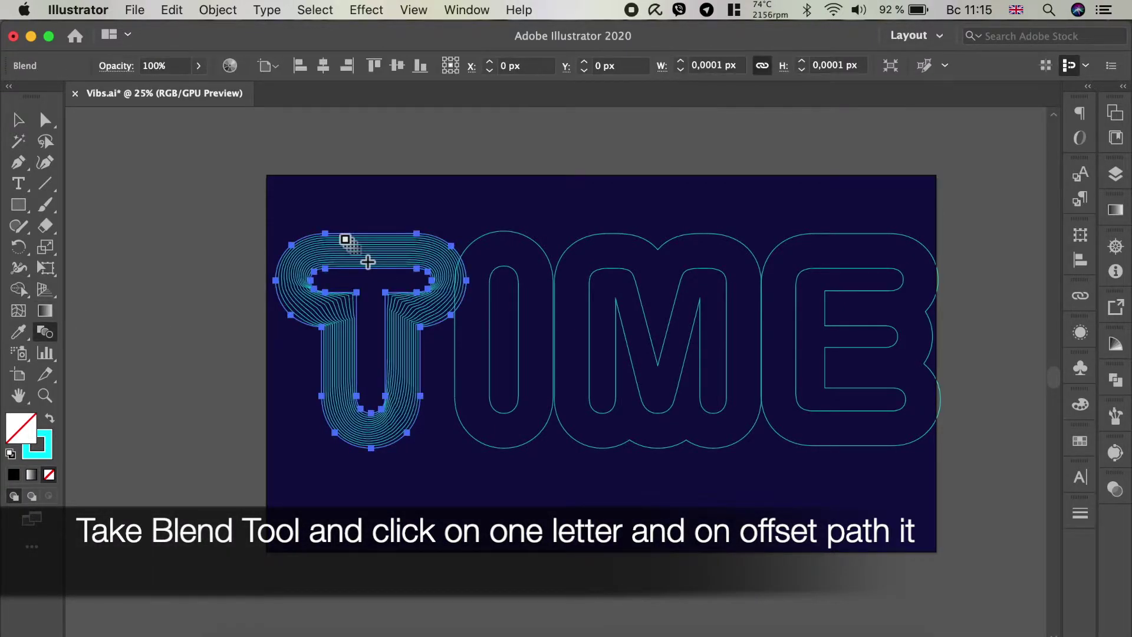
double_click(46, 328)
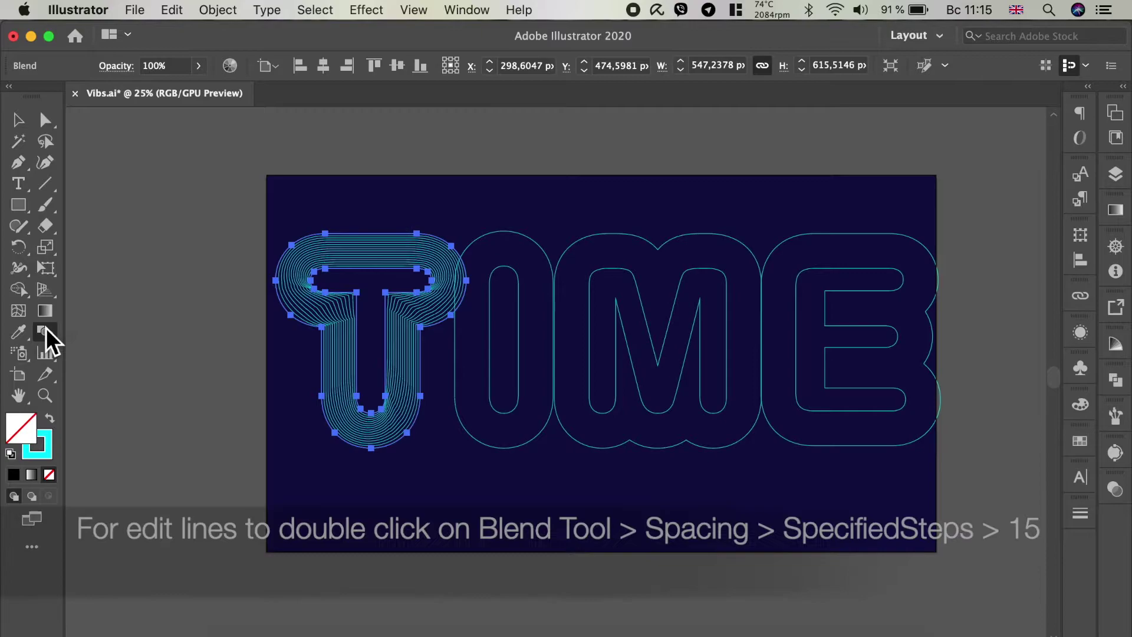
double_click(640, 375)
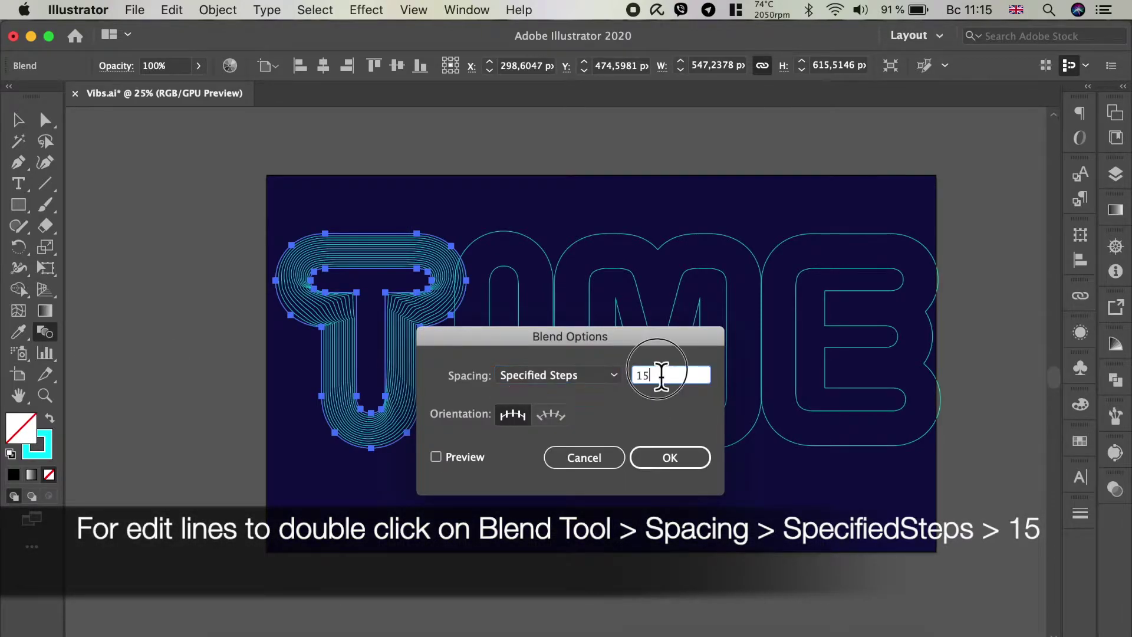
click(585, 376)
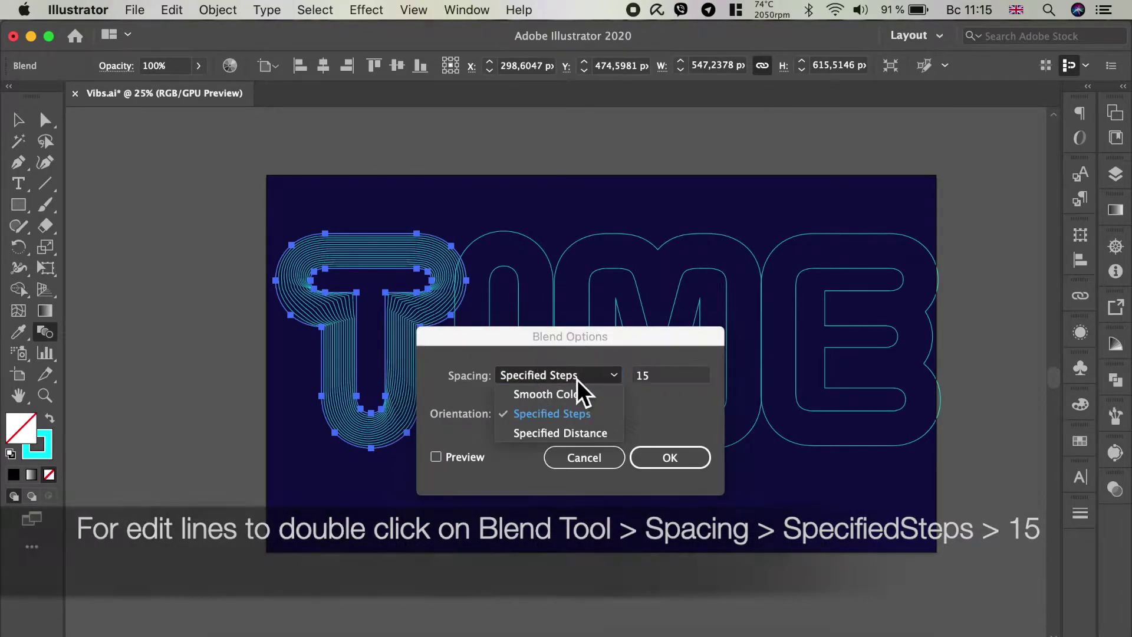
click(569, 411)
click(667, 460)
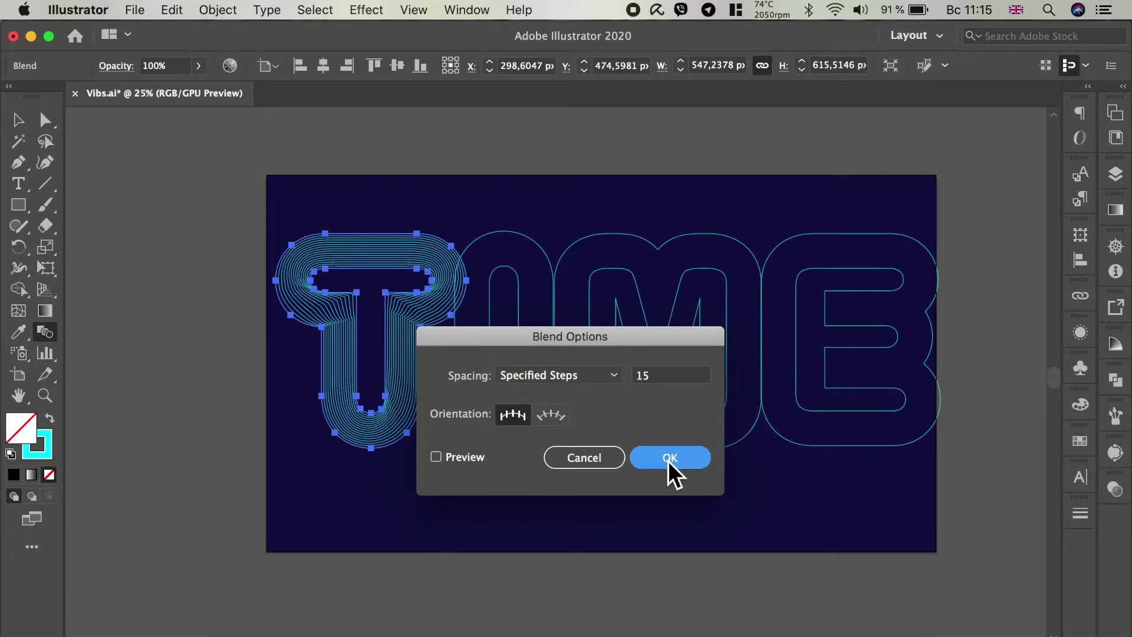
click(18, 119)
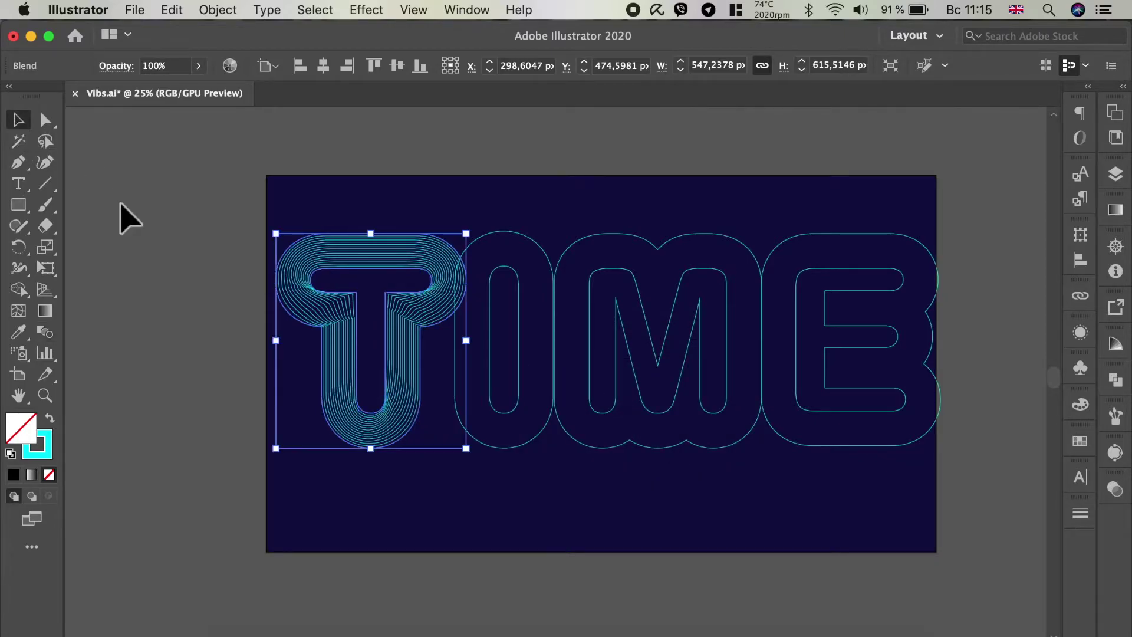
click(106, 353)
click(45, 332)
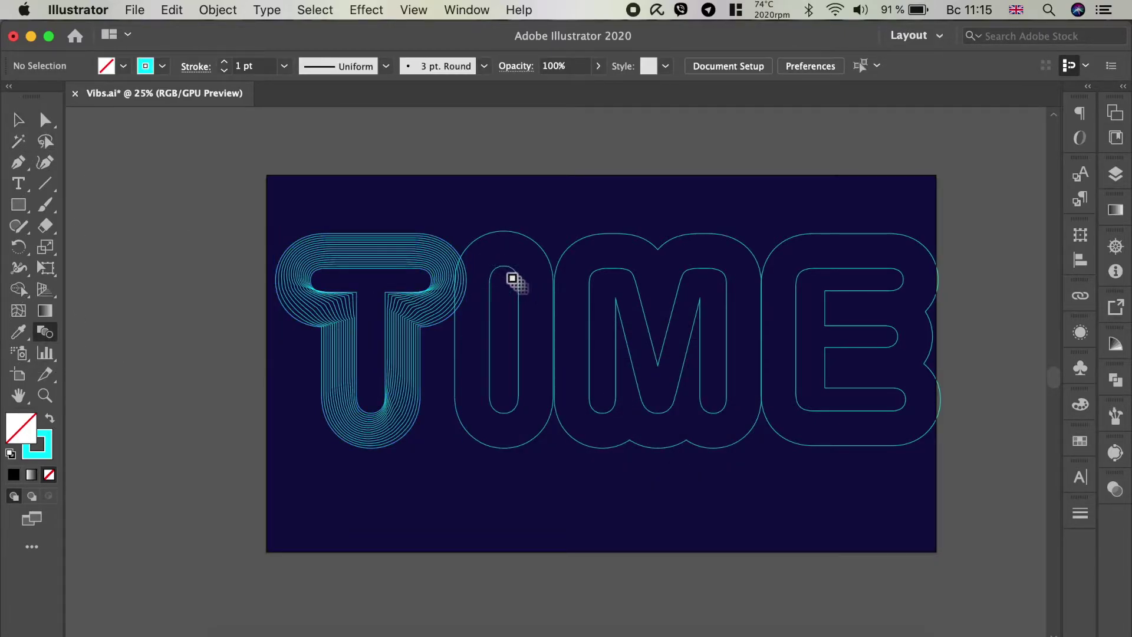
- Blend the I and M inner outlines to their outer contours, deselecting after each
click(513, 279)
click(520, 239)
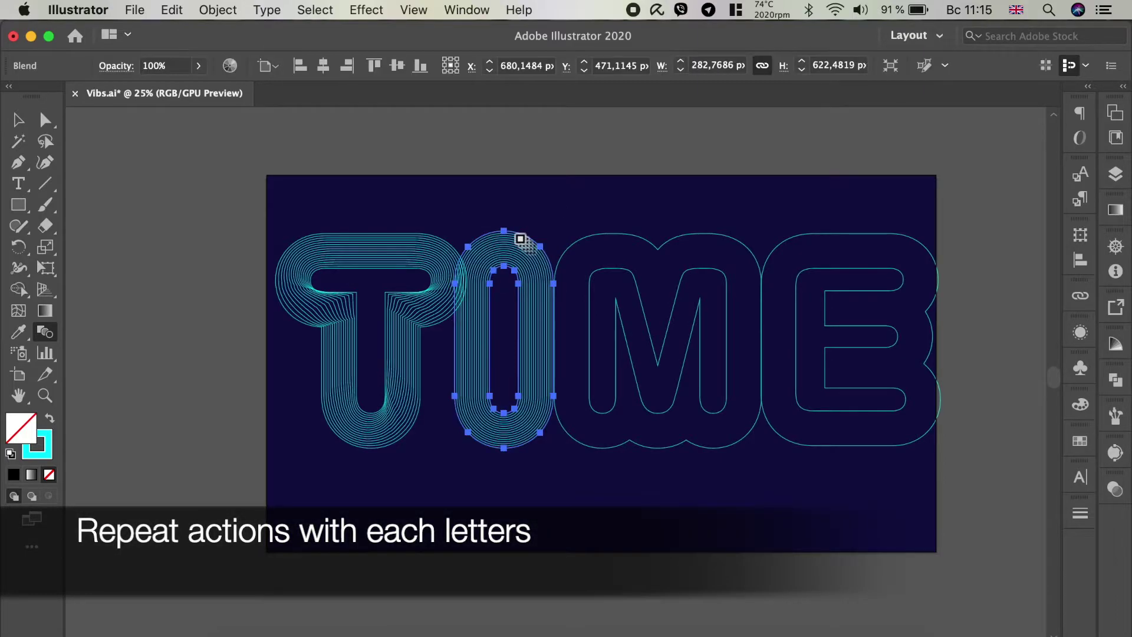
click(18, 119)
click(162, 175)
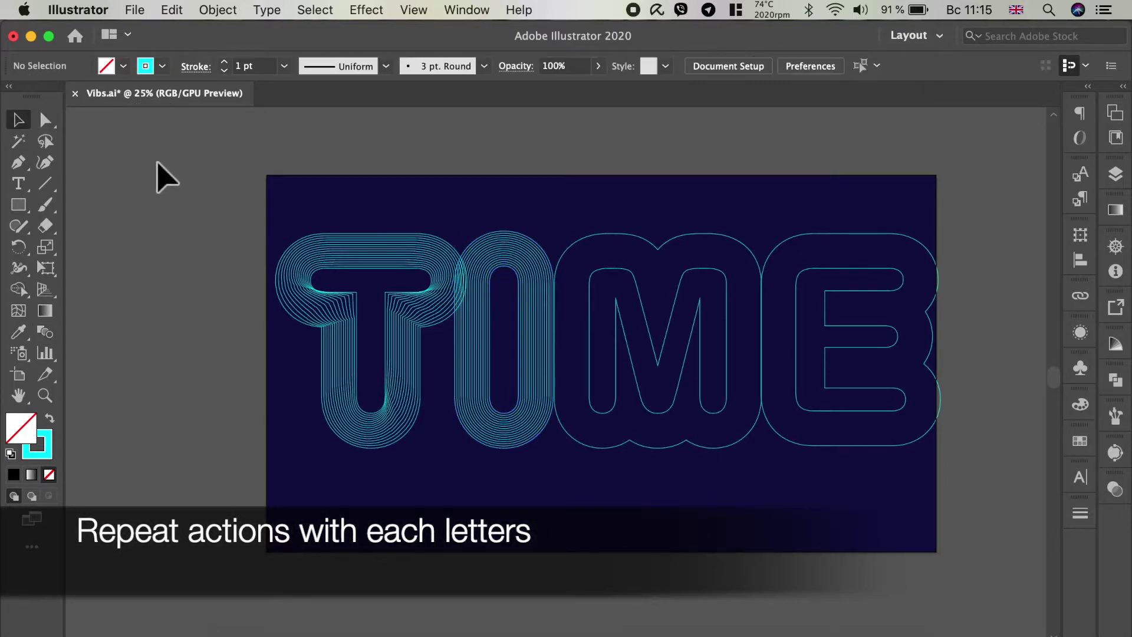
click(45, 332)
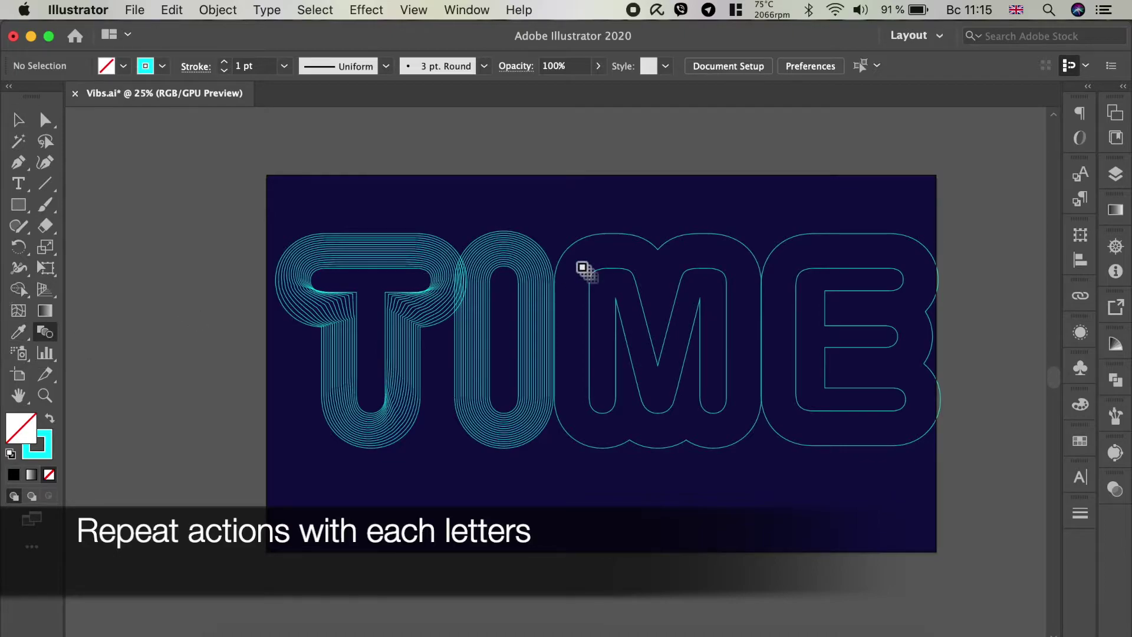
click(612, 275)
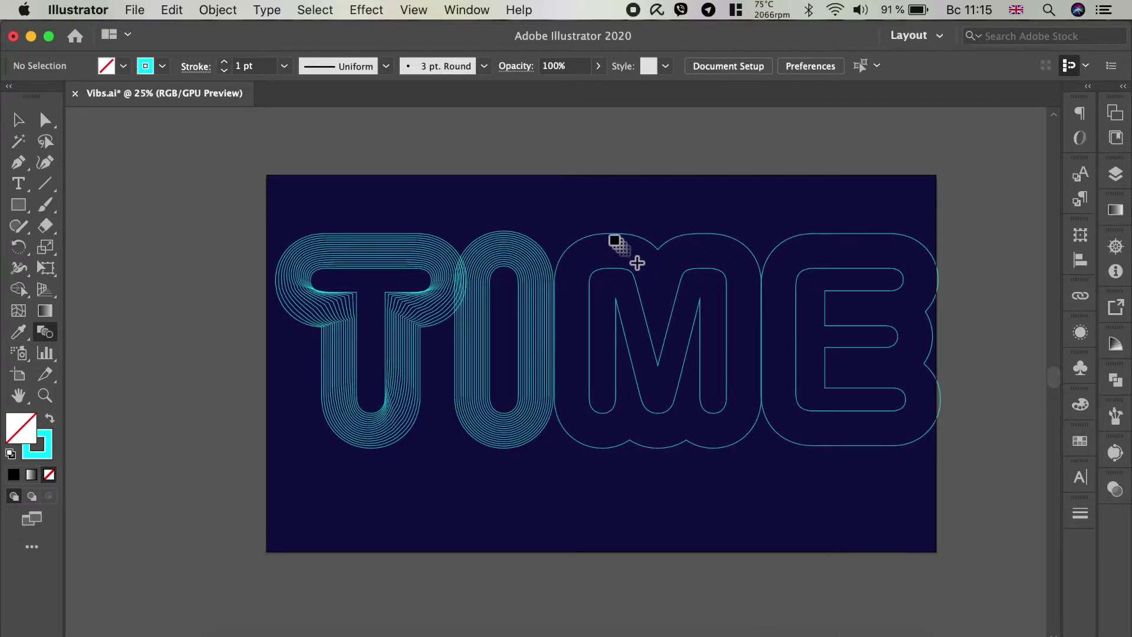
click(614, 242)
click(18, 120)
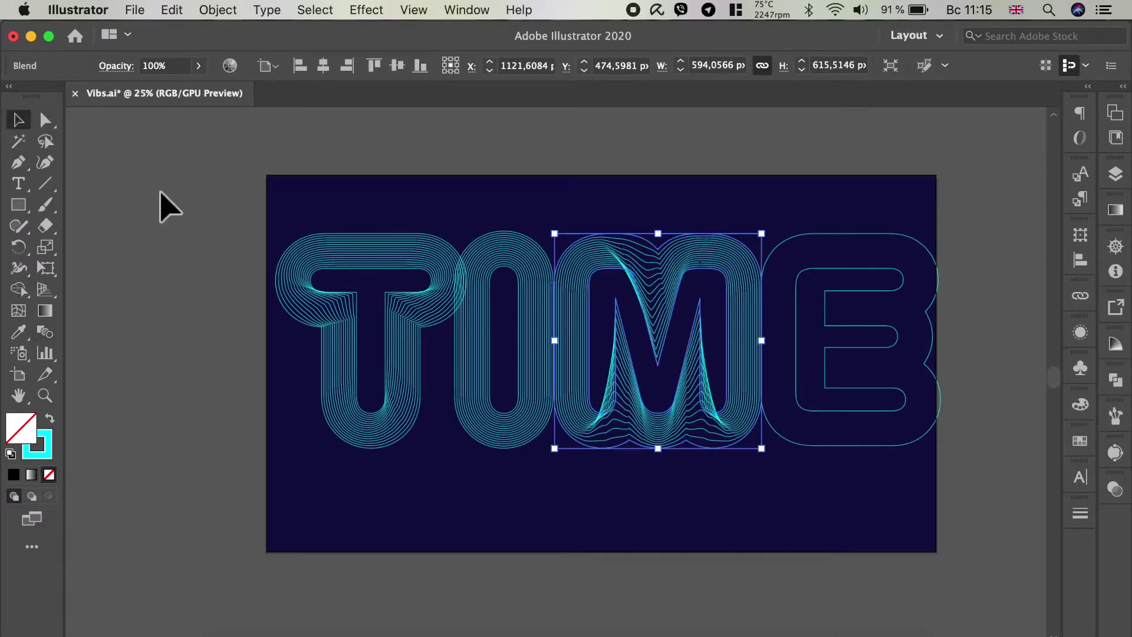
click(167, 202)
- Blend the E's inner outline to its outer contour and deselect
click(56, 335)
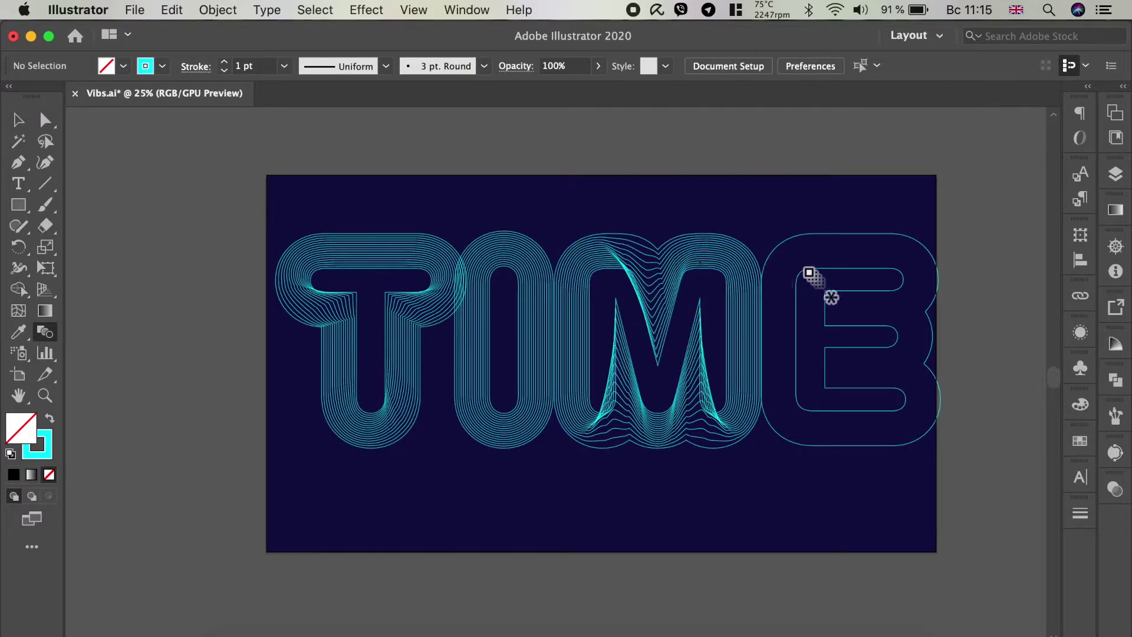
click(841, 234)
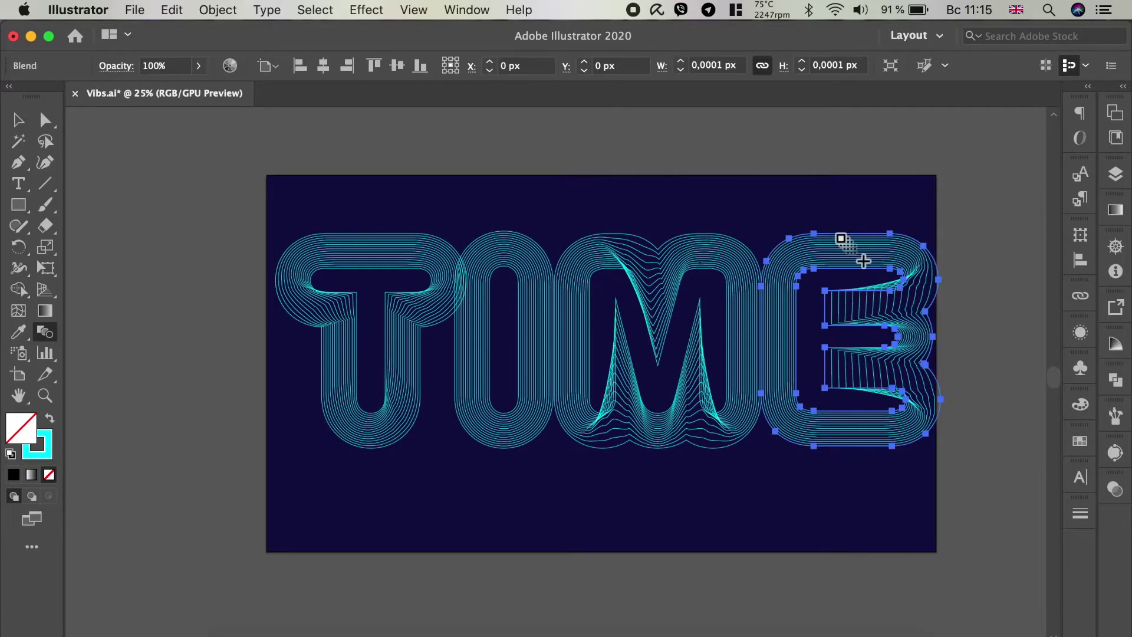
click(19, 120)
click(174, 178)
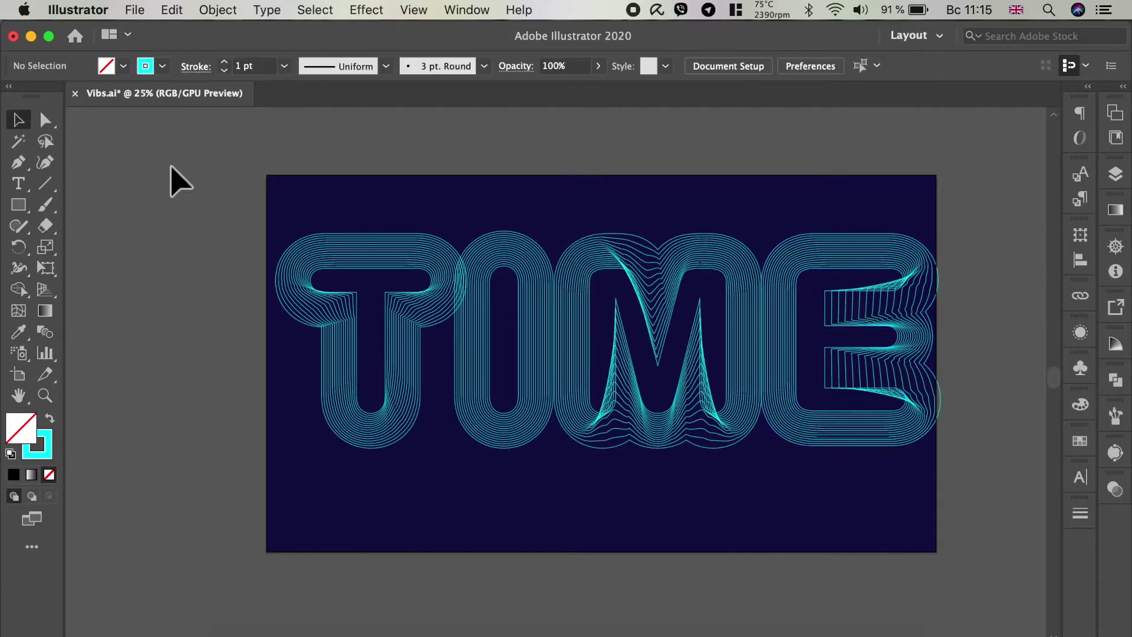
click(46, 121)
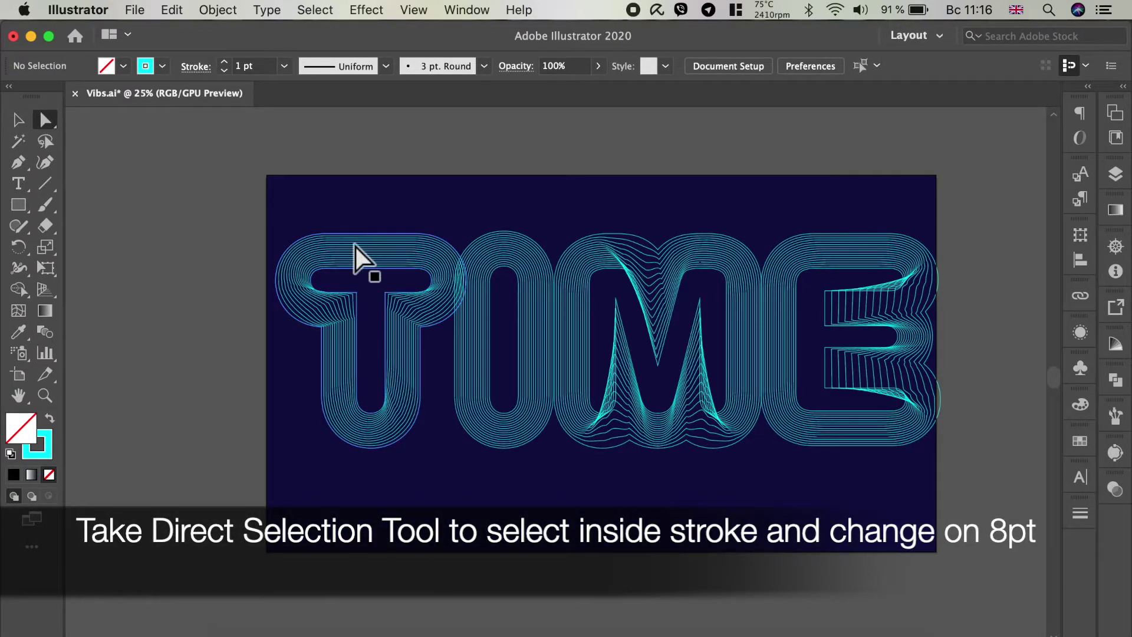
- Set the stroke weight of the T, I, M and E inner outlines to 8 pt
click(352, 271)
shift+click(518, 272)
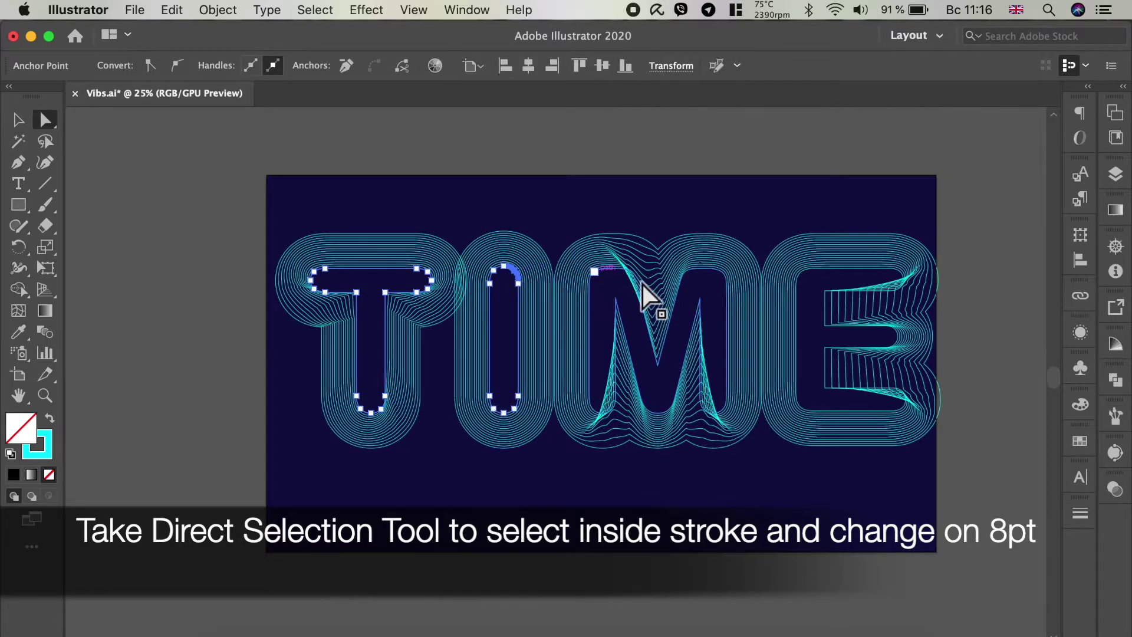
shift+click(637, 286)
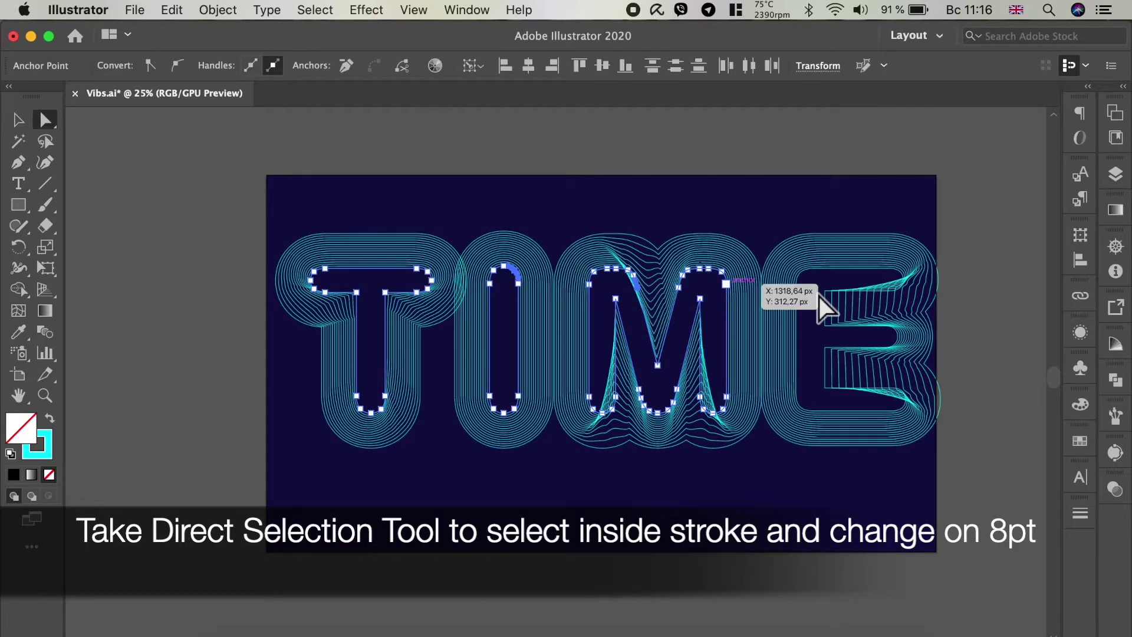
shift+click(840, 277)
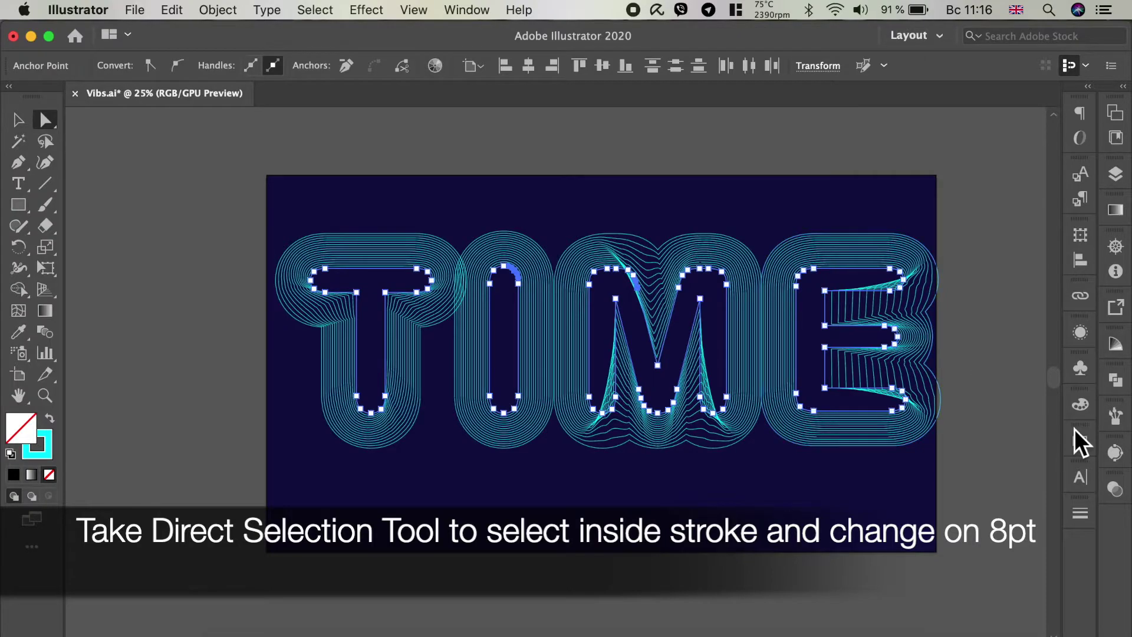
click(1078, 508)
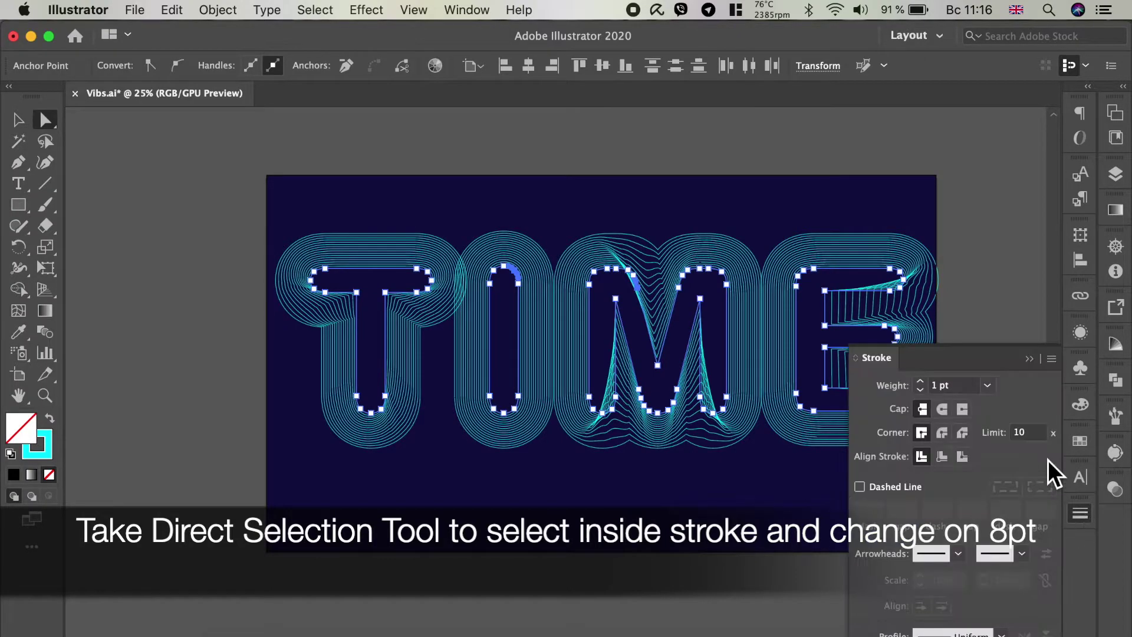
drag(999, 361, 999, 151)
click(987, 172)
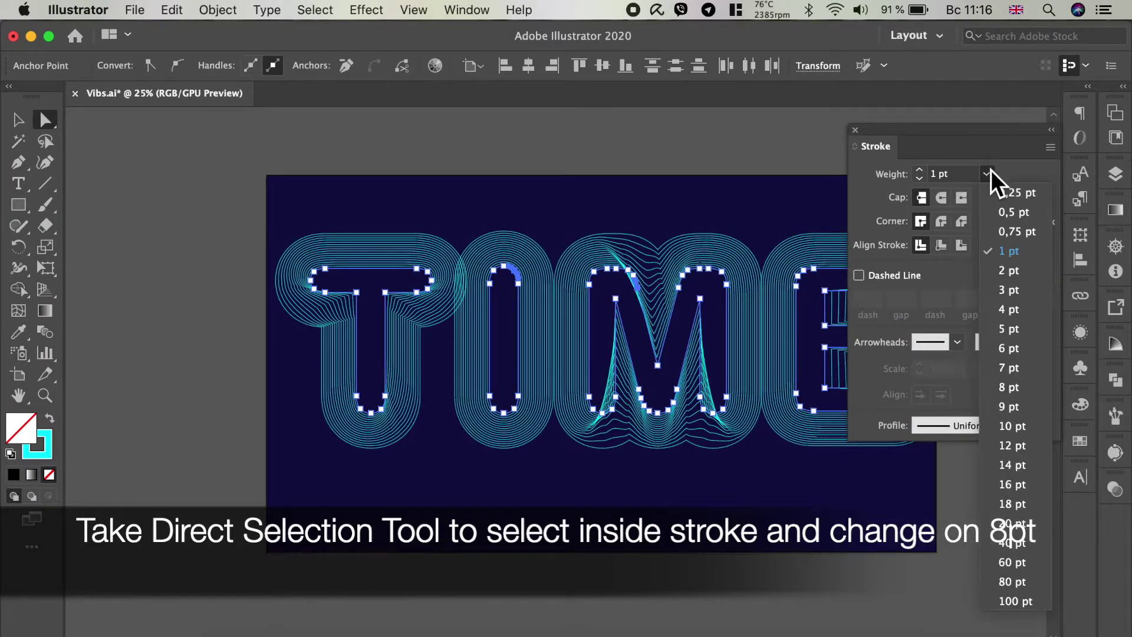
click(1015, 388)
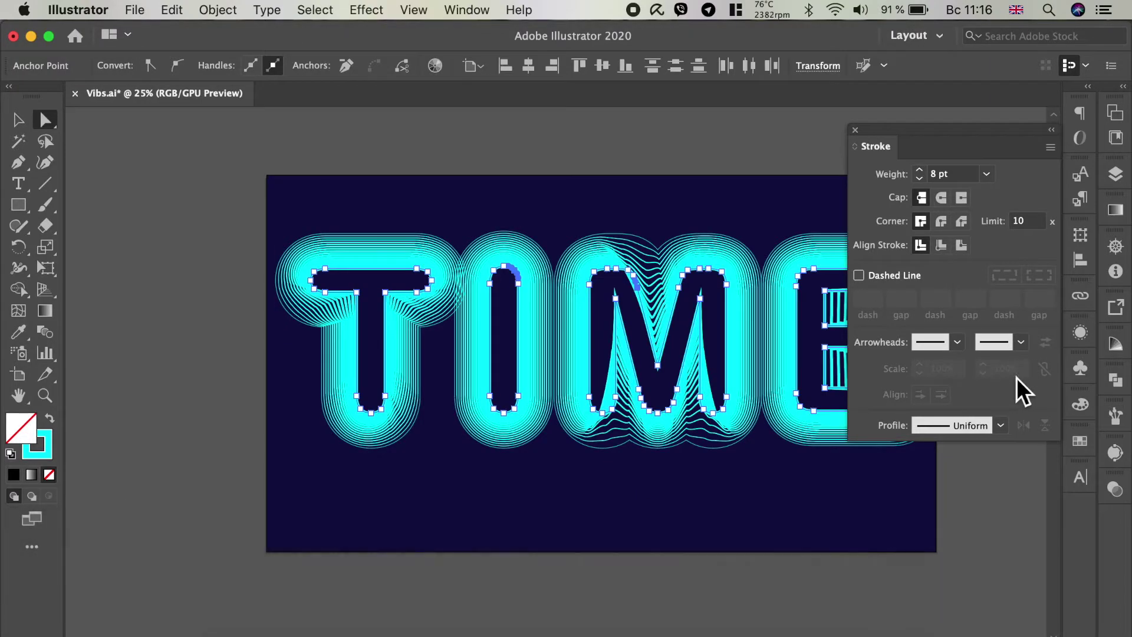
click(457, 227)
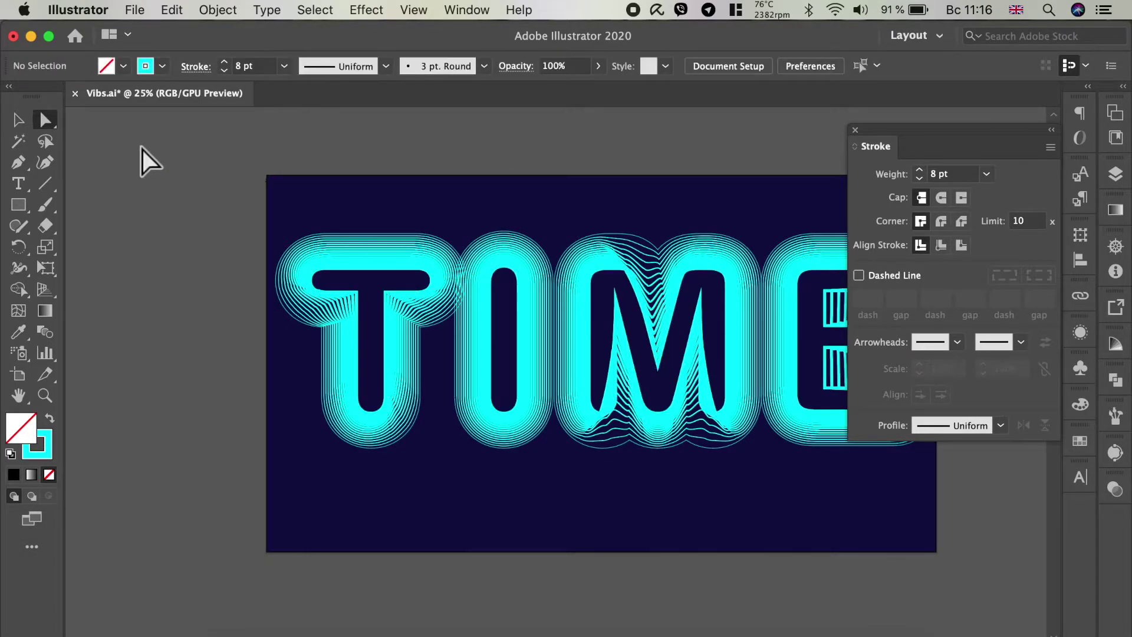
click(334, 232)
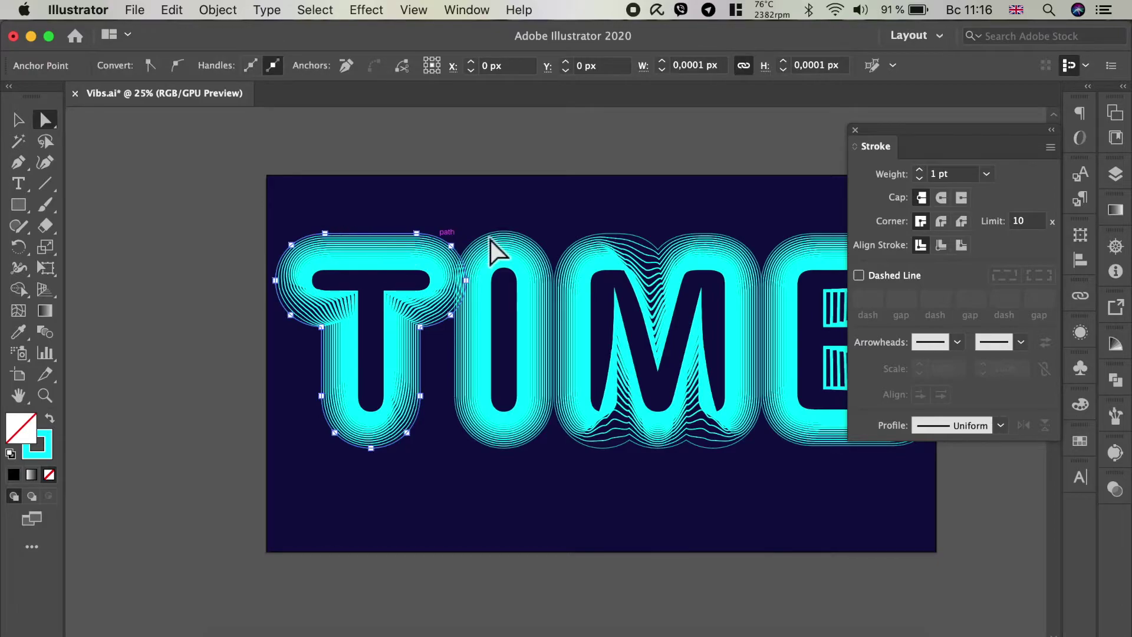
- Select all four outer contours and set their stroke weight to 0,5 pt
shift+click(521, 235)
shift+click(627, 234)
shift+click(799, 241)
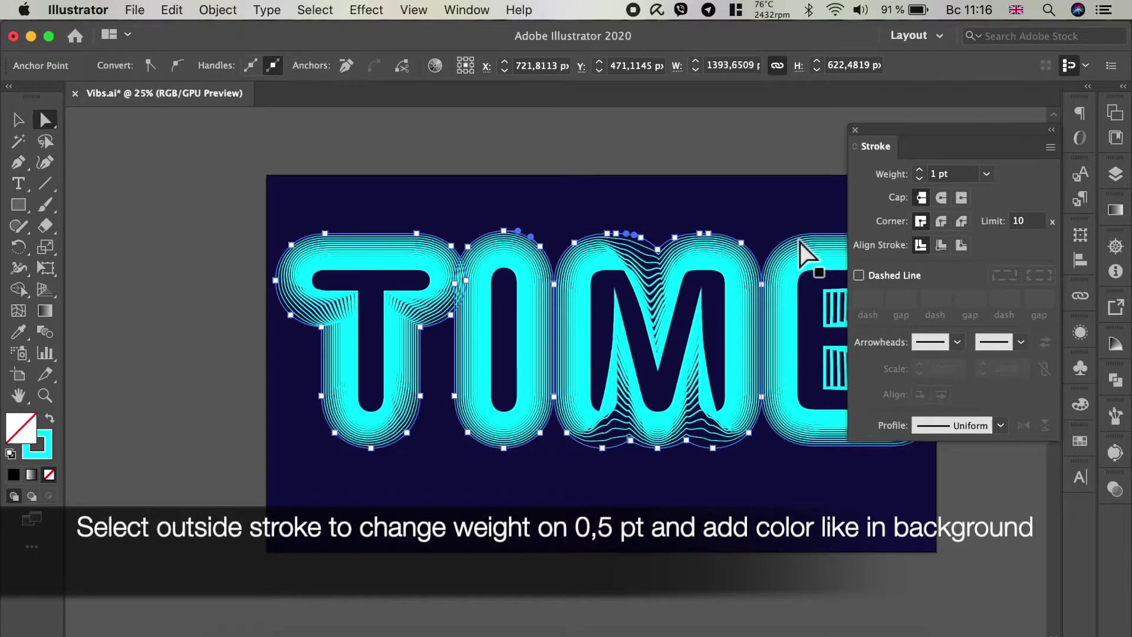
click(987, 174)
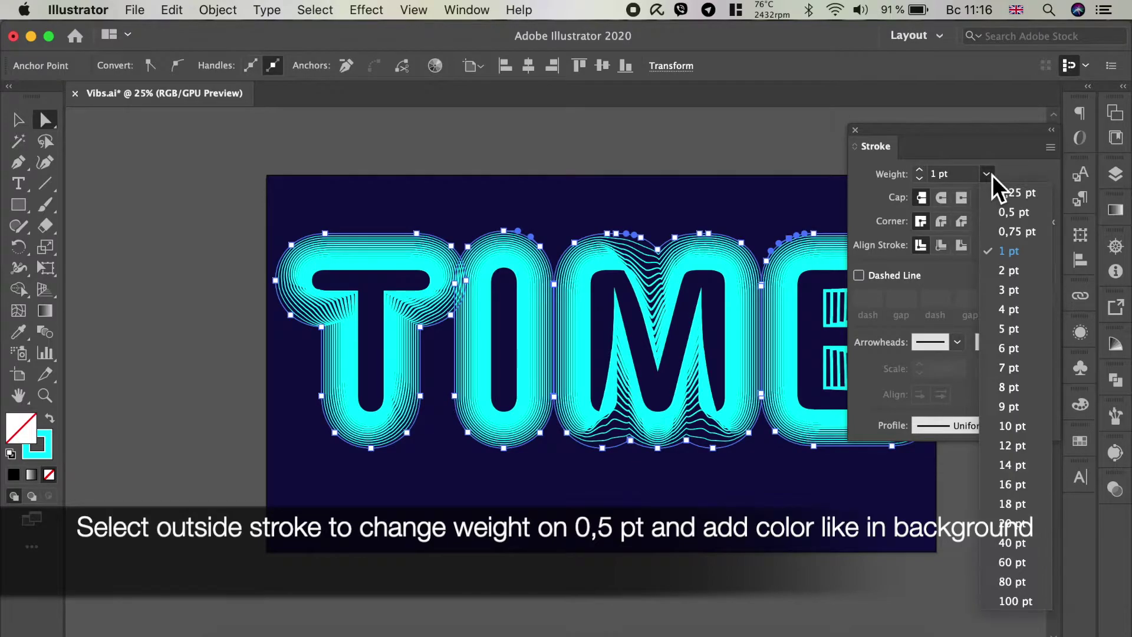
click(1015, 213)
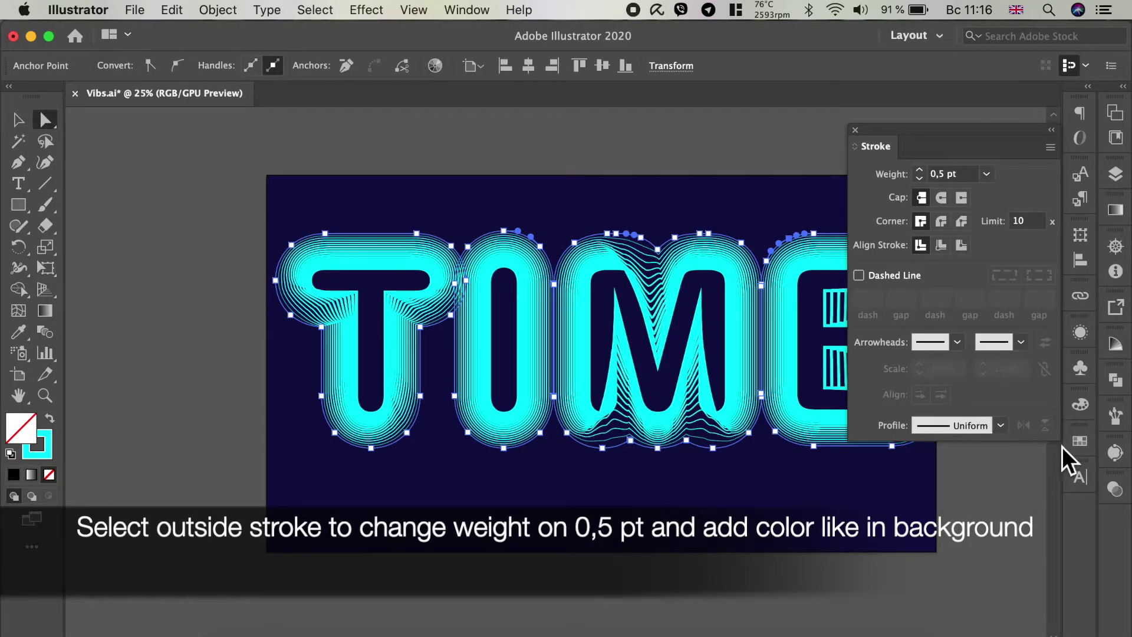
- Colour the outer contour strokes dark navy, collapse the panels and deselect
click(1079, 441)
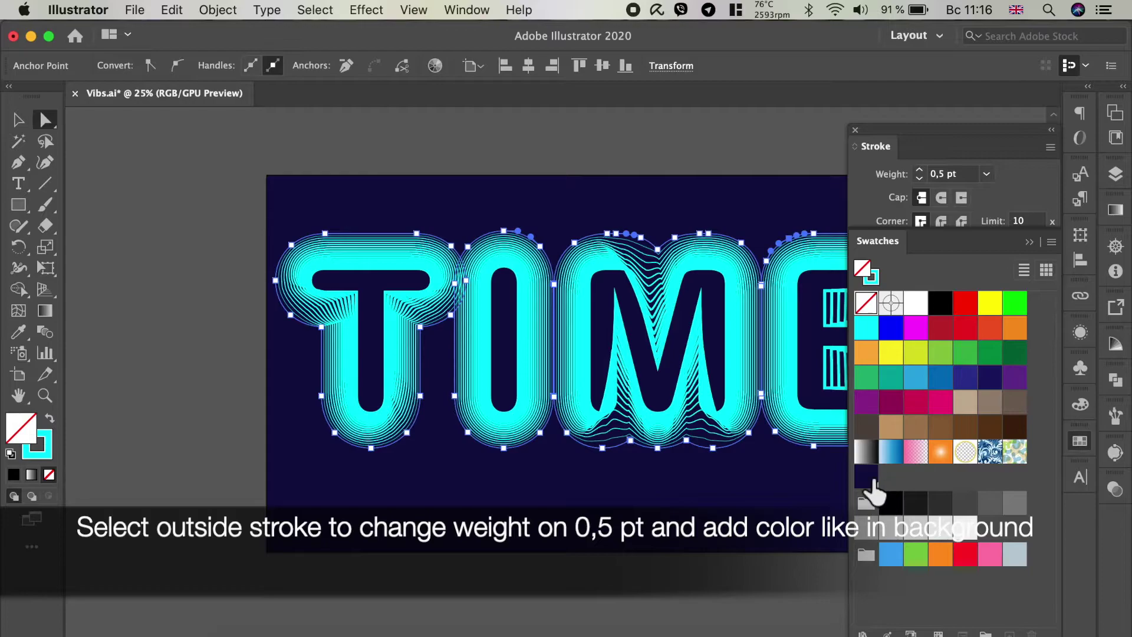
click(51, 451)
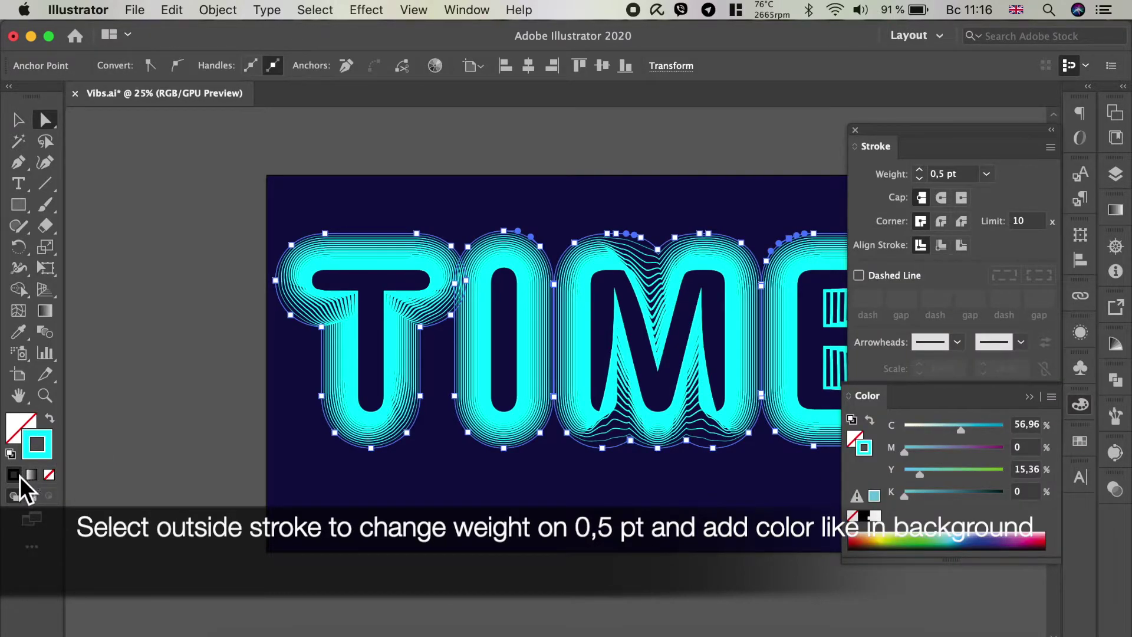
click(1090, 444)
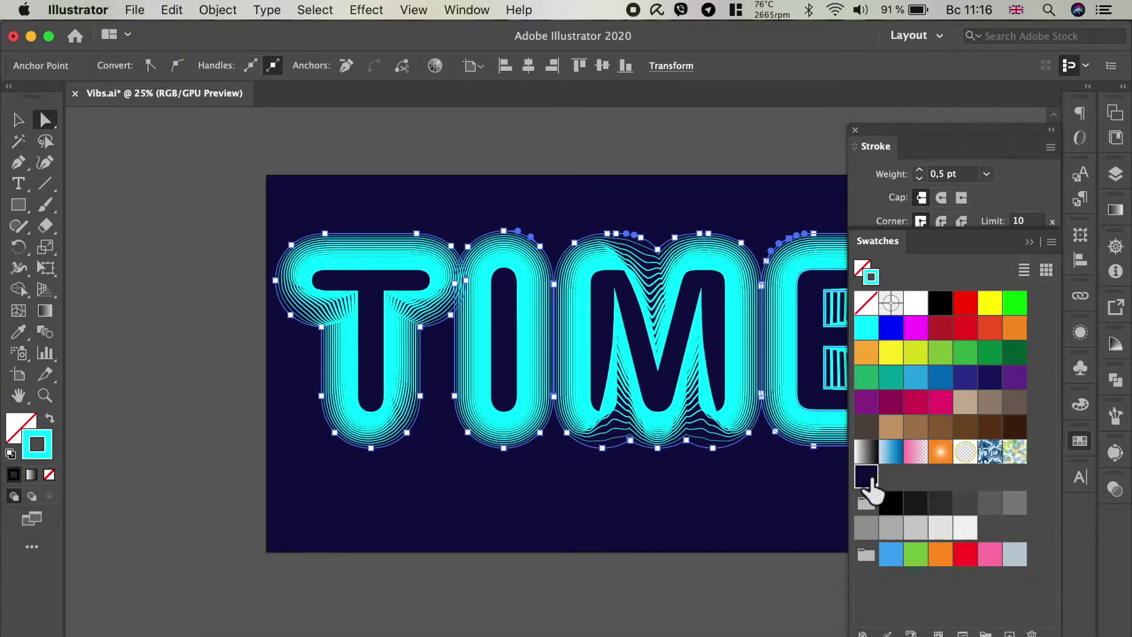
click(869, 479)
click(1029, 243)
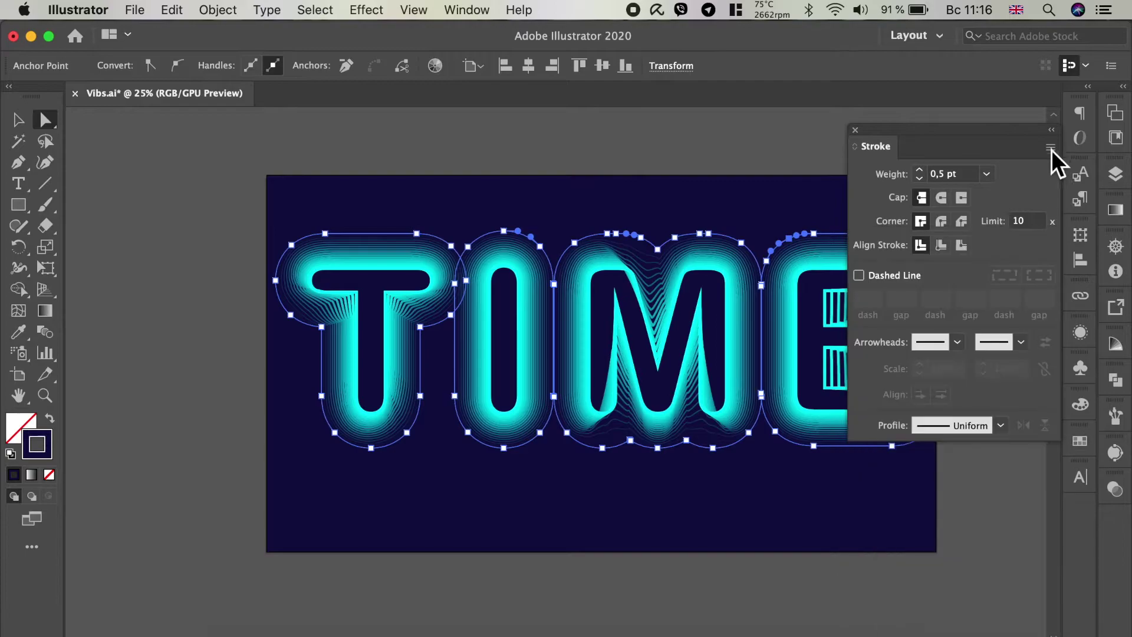
click(1019, 130)
click(1064, 134)
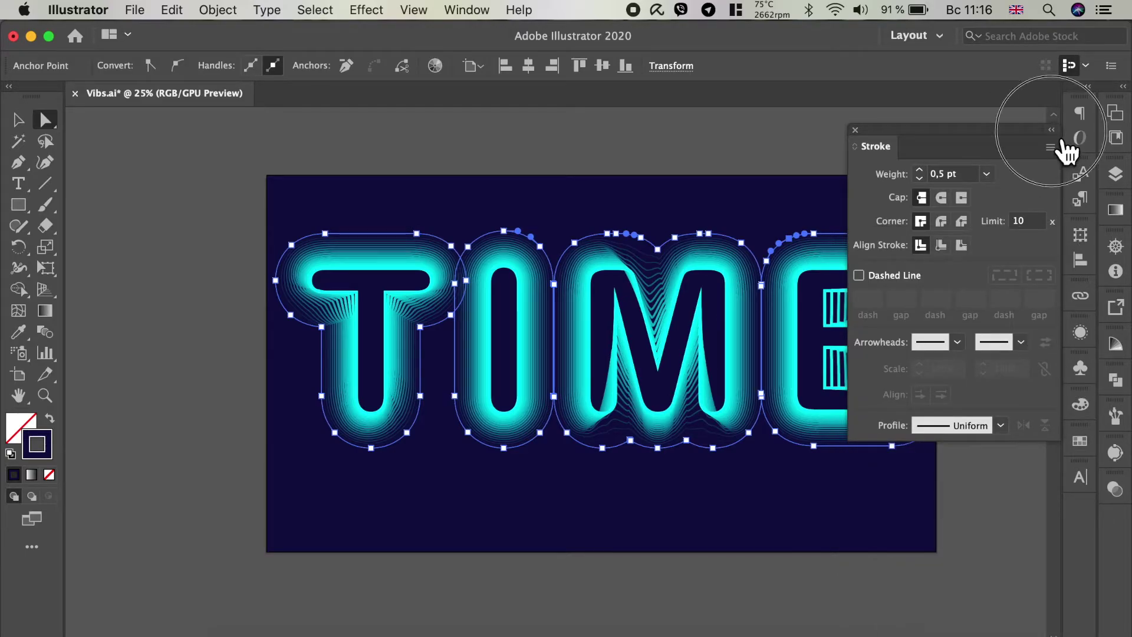
click(293, 141)
drag(416, 233, 416, 211)
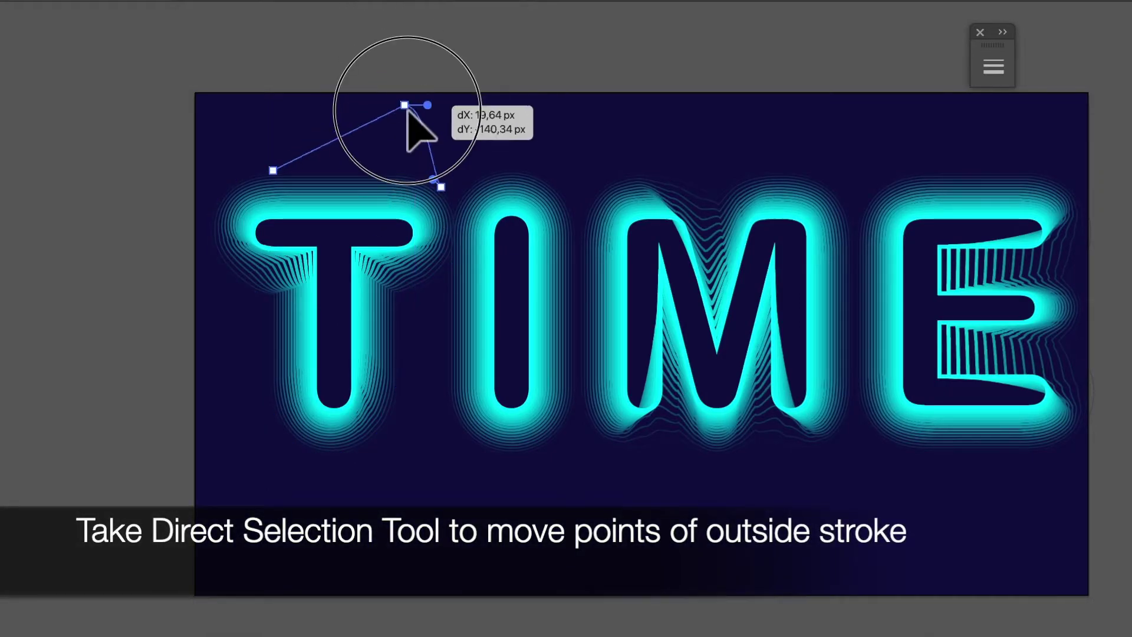
- Drag the T and I outline points down and outward to stretch their glow lines
drag(395, 106, 422, 121)
drag(288, 429, 247, 576)
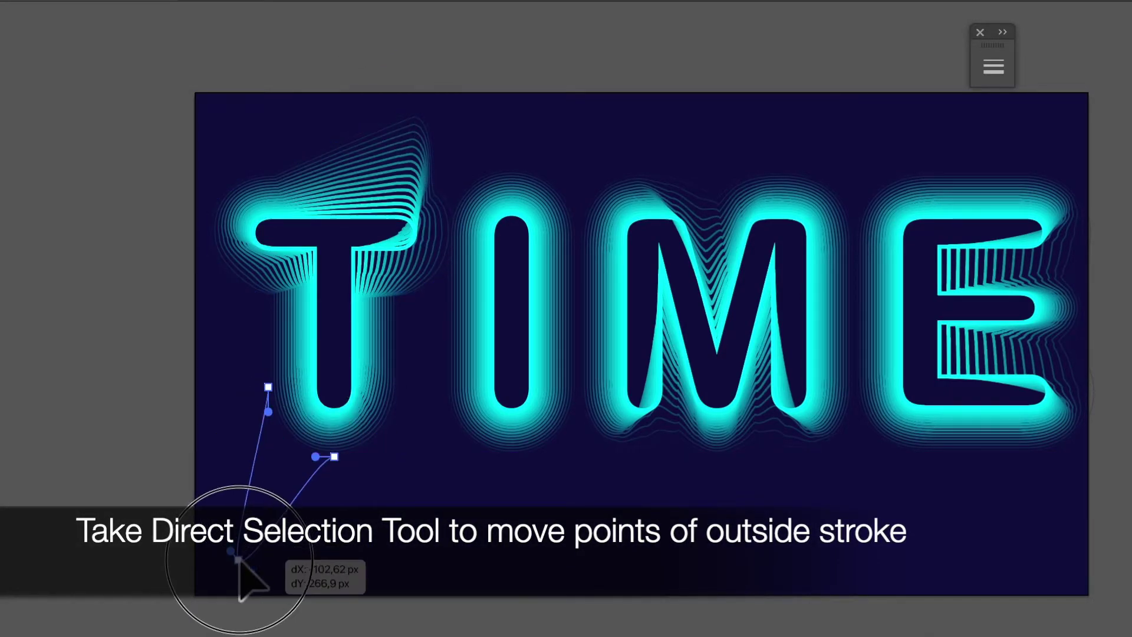
drag(413, 470, 413, 557)
drag(475, 455, 416, 546)
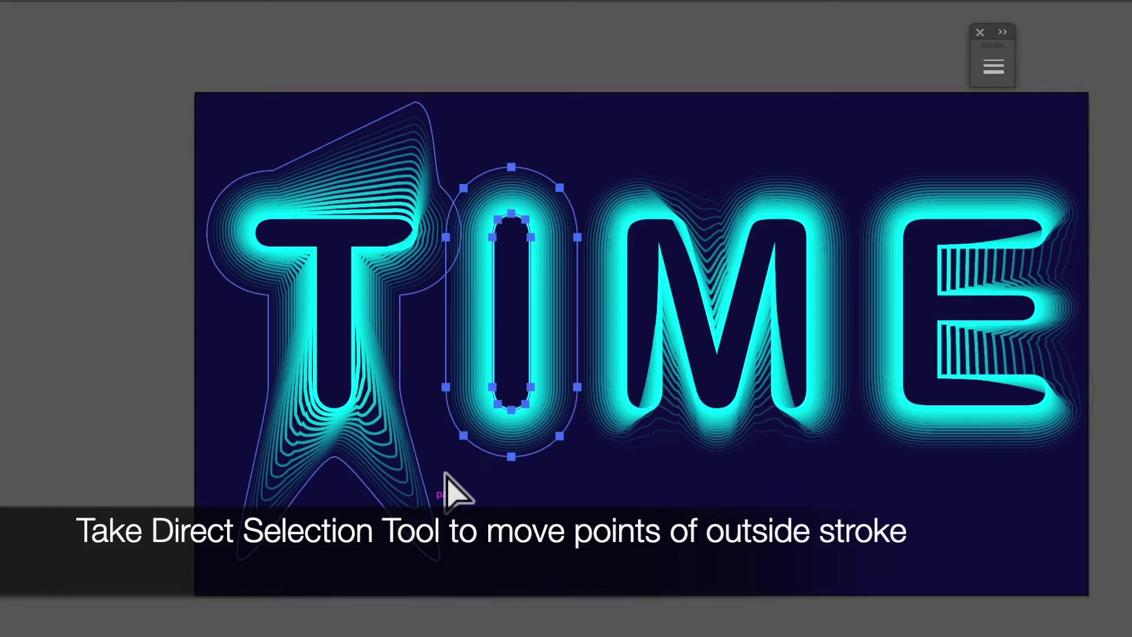
drag(473, 455, 412, 551)
drag(559, 436, 578, 559)
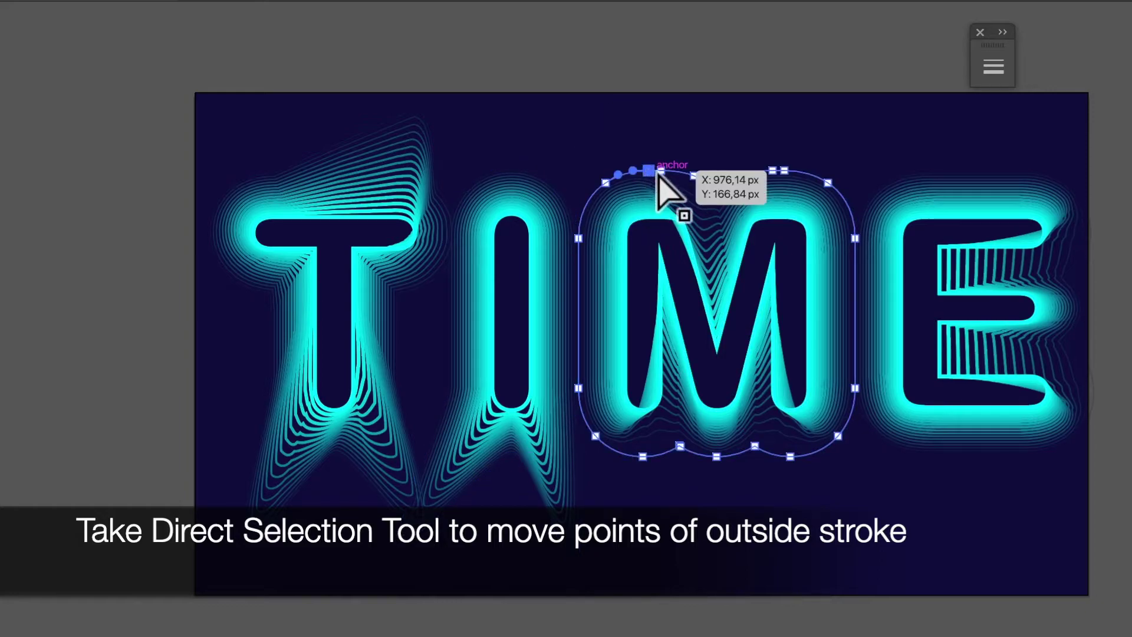
- Pull the M outline's top points into spikes and stretch its bottom points downward
drag(649, 171, 662, 101)
drag(813, 172, 843, 82)
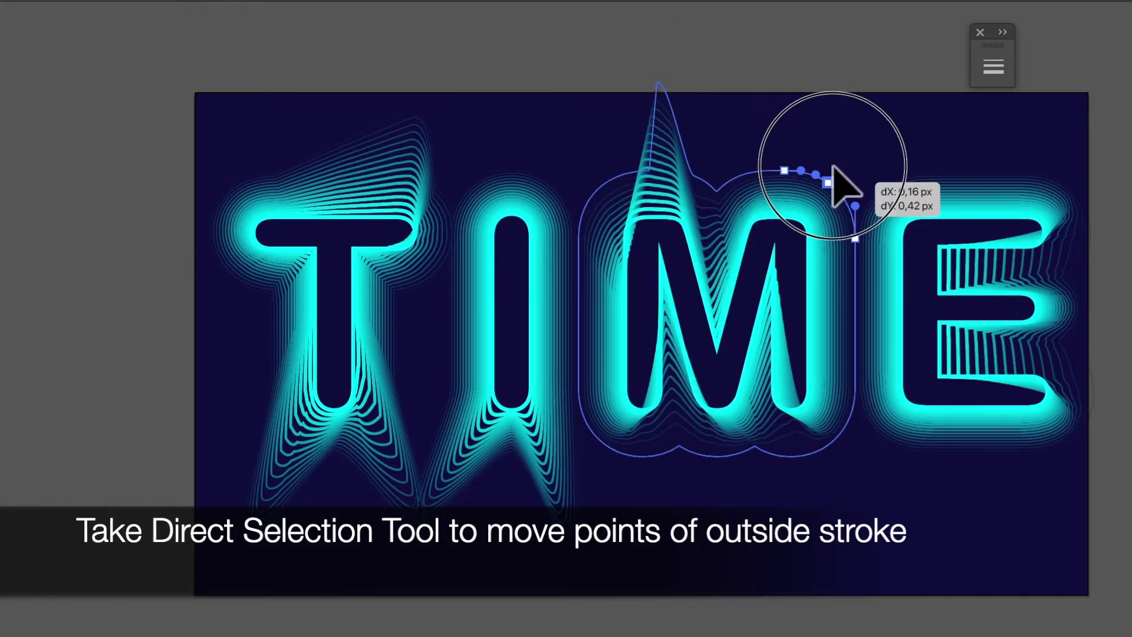
drag(643, 456, 631, 557)
drag(790, 456, 849, 587)
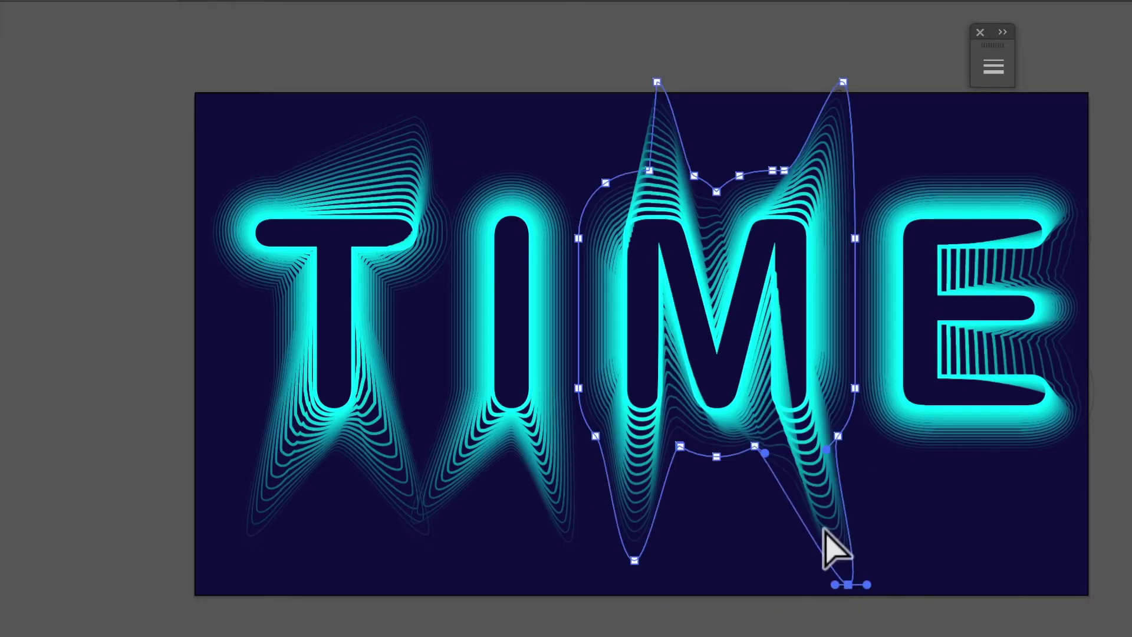
- Distort the E outline, raising its top points and pulling its bottom points outward
click(920, 457)
drag(920, 459, 884, 569)
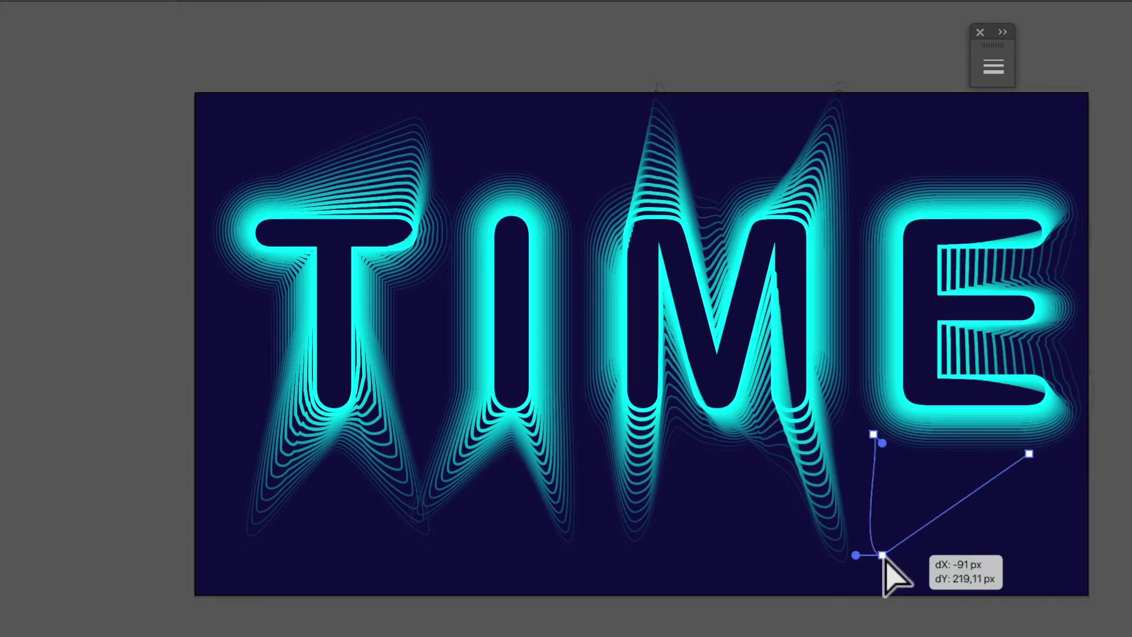
mouse_move(1027, 171)
mouse_down()
mouse_move(1041, 102)
mouse_move(1039, 135)
mouse_up()
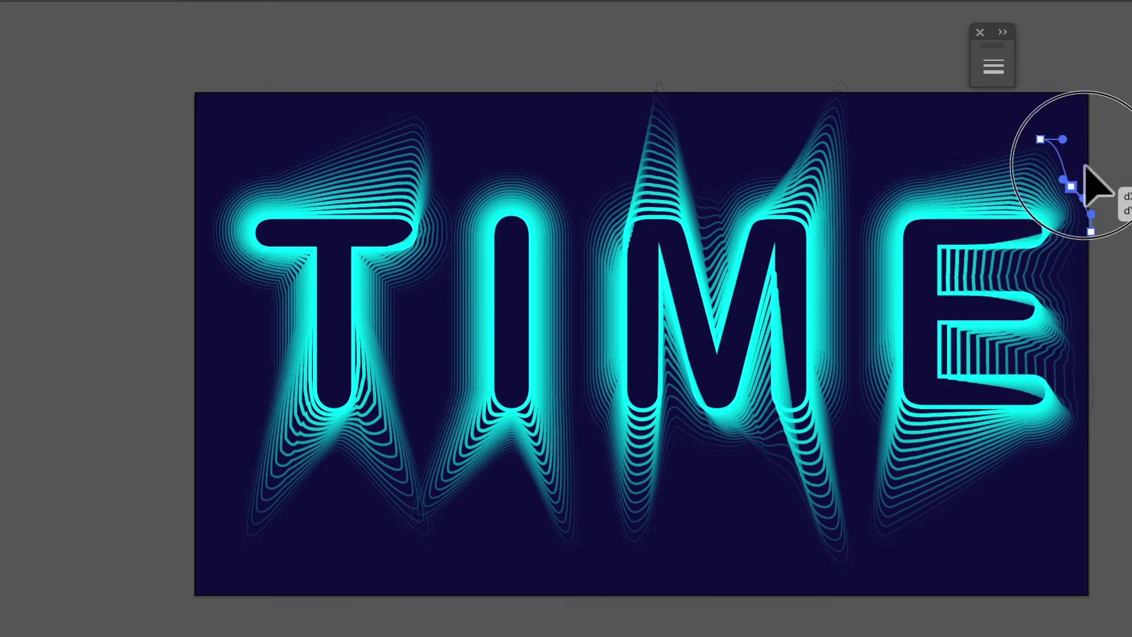
drag(1070, 186, 1122, 159)
drag(928, 165, 906, 102)
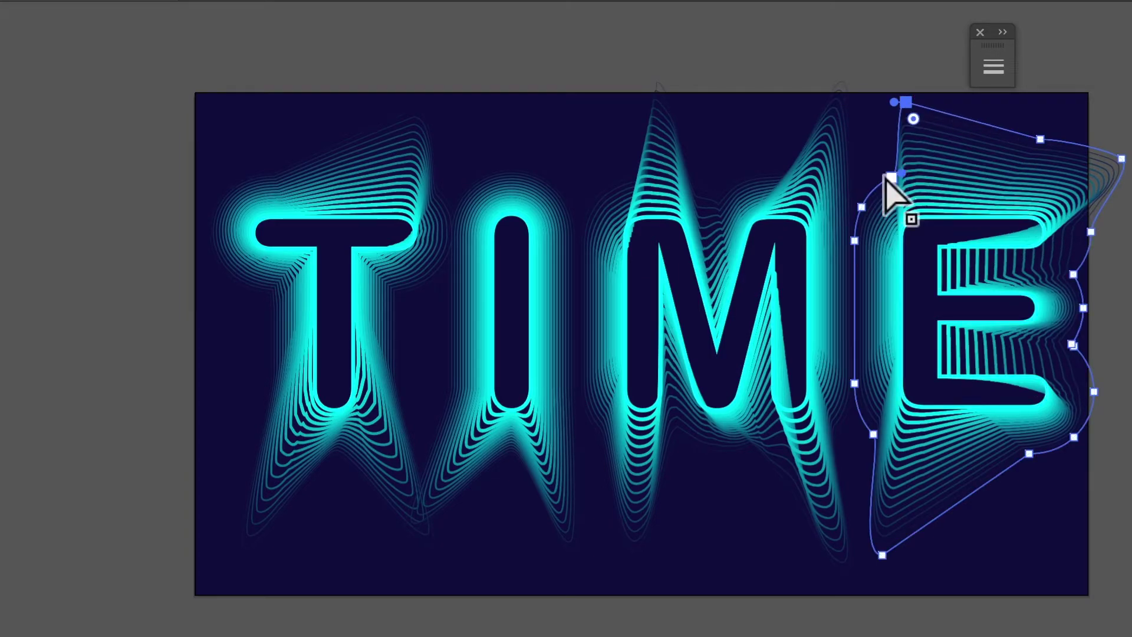
drag(1073, 439, 1114, 525)
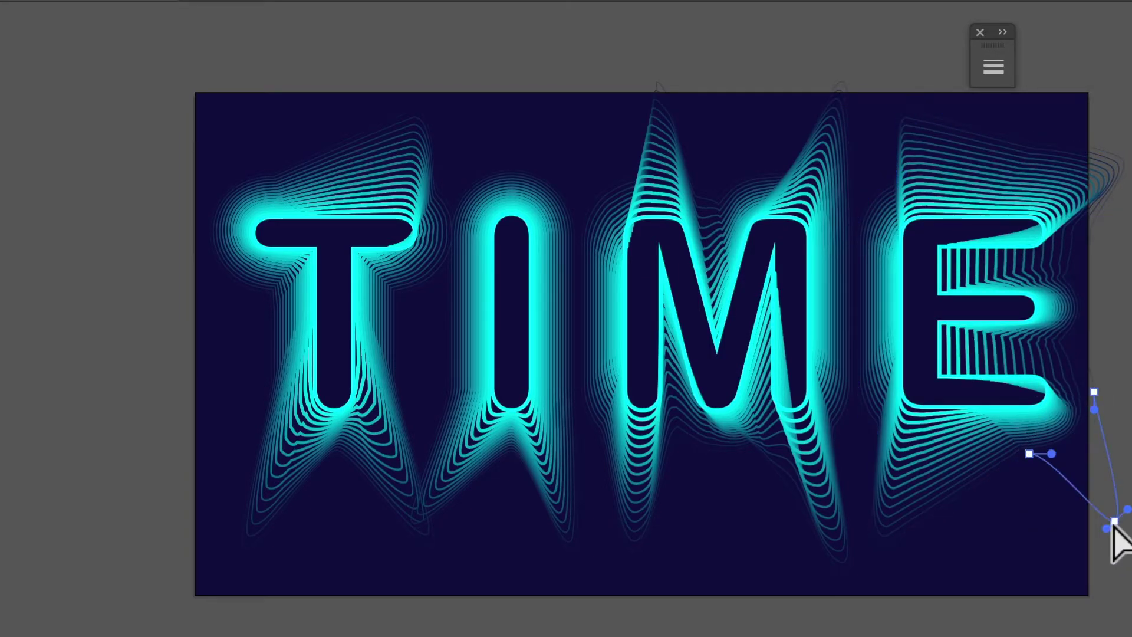
- Pull the M outline's bottom points down and raise the I outline's top points
click(769, 466)
drag(692, 457, 723, 547)
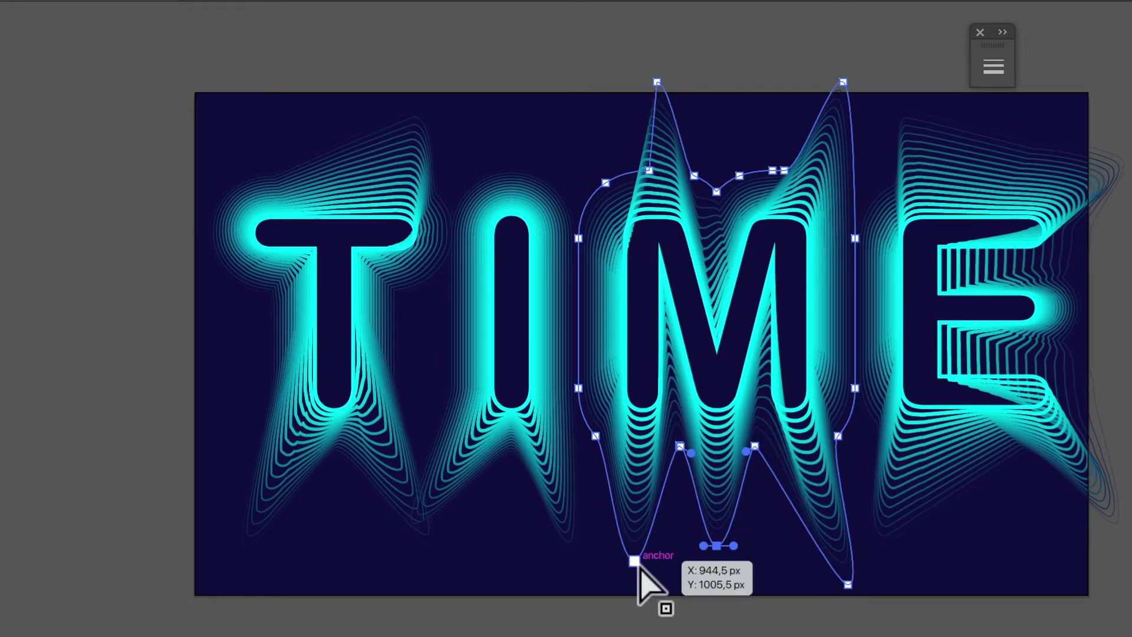
drag(634, 560, 567, 584)
click(531, 168)
mouse_move(539, 184)
mouse_down()
mouse_move(566, 197)
mouse_move(594, 103)
mouse_up()
drag(511, 167, 485, 115)
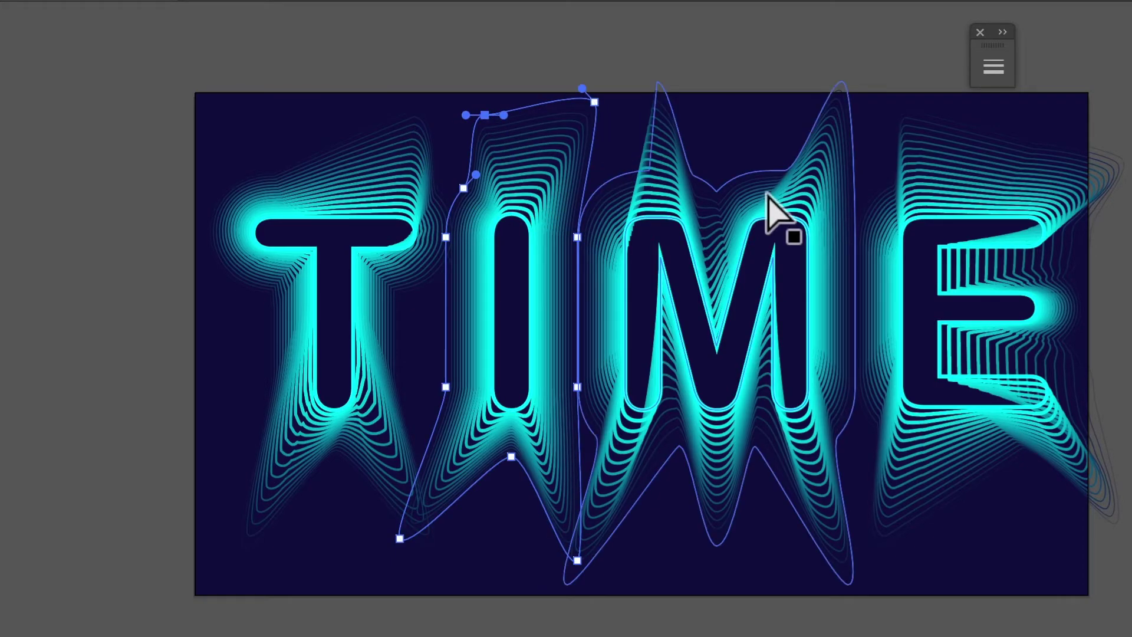
- Raise several points along the M outline's top edge into uneven peaks
click(741, 204)
drag(747, 209, 742, 138)
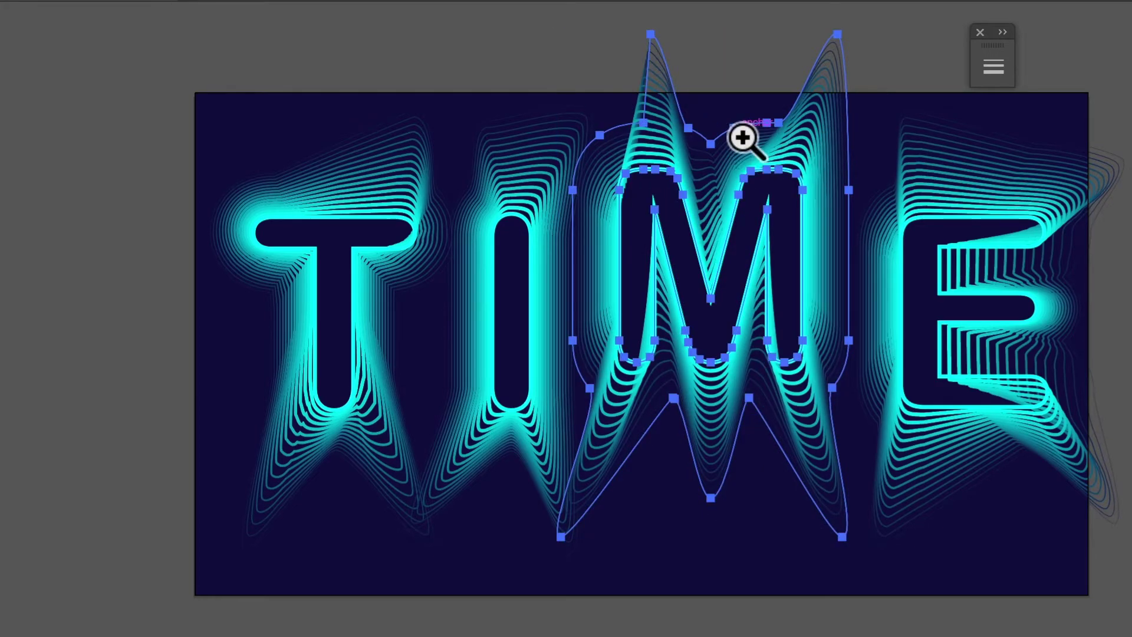
key(ctrl+z)
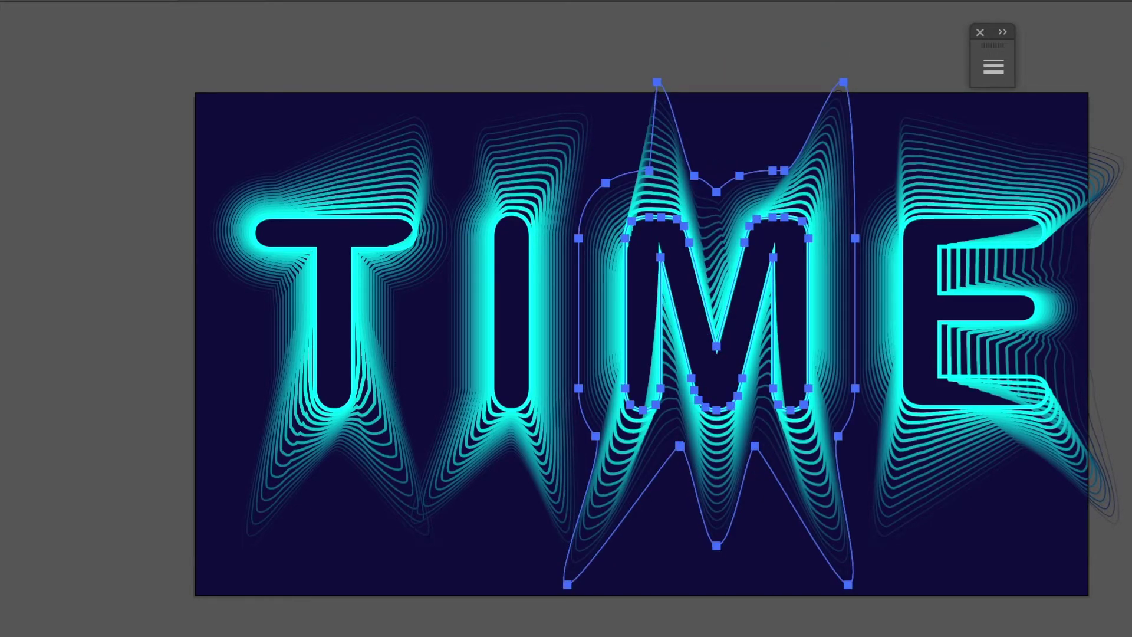
drag(732, 195, 736, 110)
drag(790, 175, 781, 113)
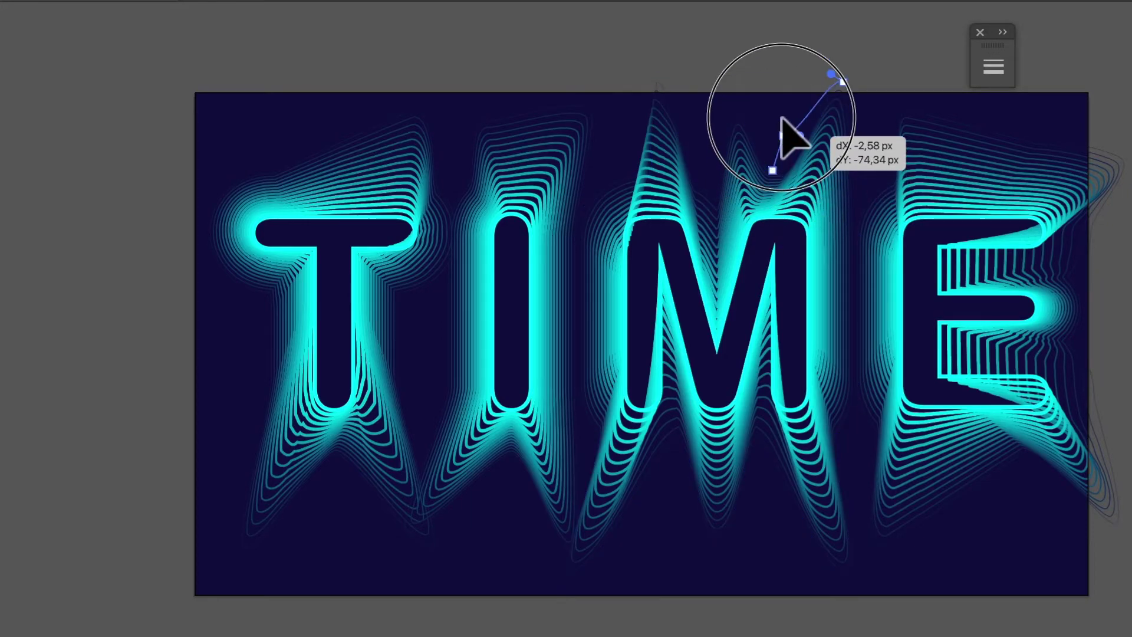
drag(842, 79, 808, 156)
drag(721, 198, 700, 143)
drag(719, 205, 718, 151)
mouse_move(610, 177)
mouse_down()
mouse_move(657, 179)
mouse_move(616, 139)
mouse_up()
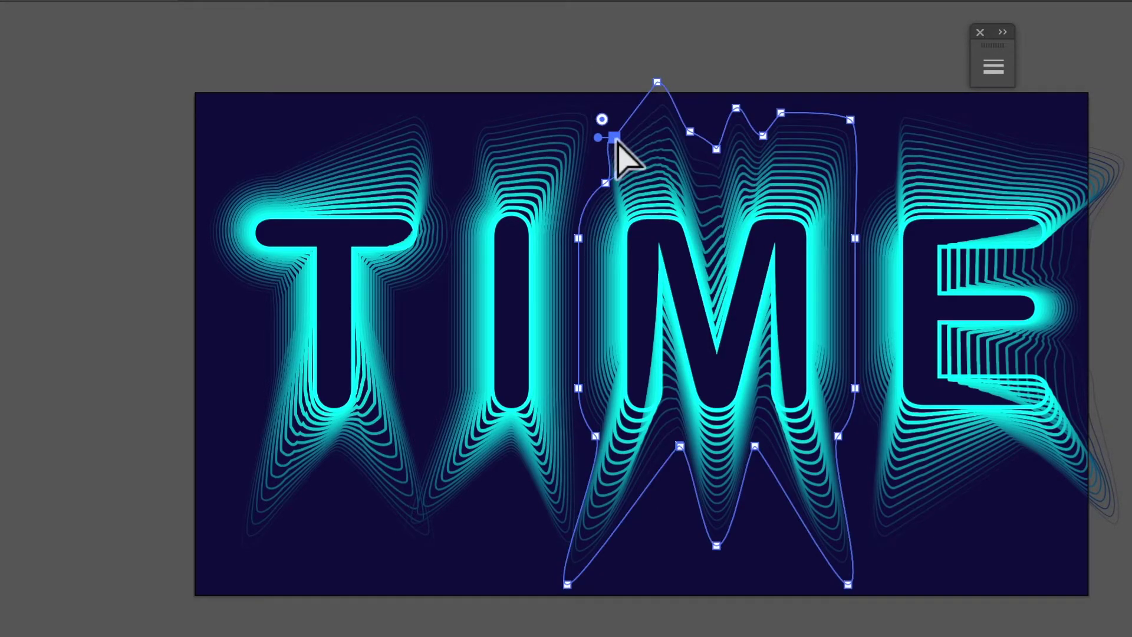
drag(678, 449, 678, 459)
- Pull the M outline's lower points down and fine-tune their position
click(716, 498)
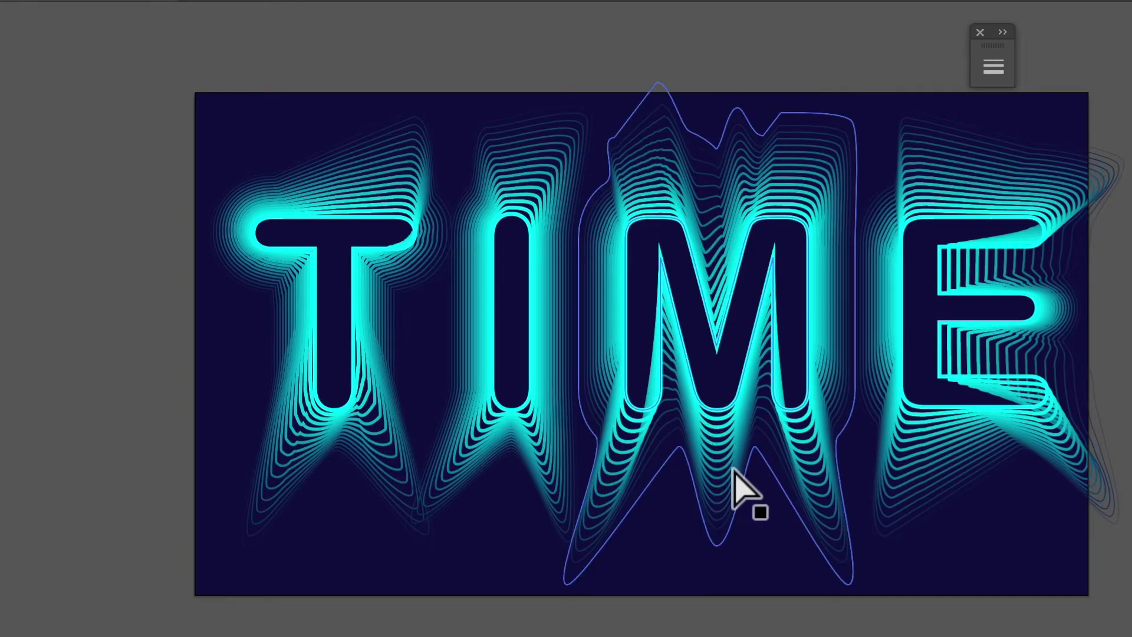
click(755, 449)
drag(756, 448, 765, 515)
click(679, 448)
drag(679, 448, 676, 450)
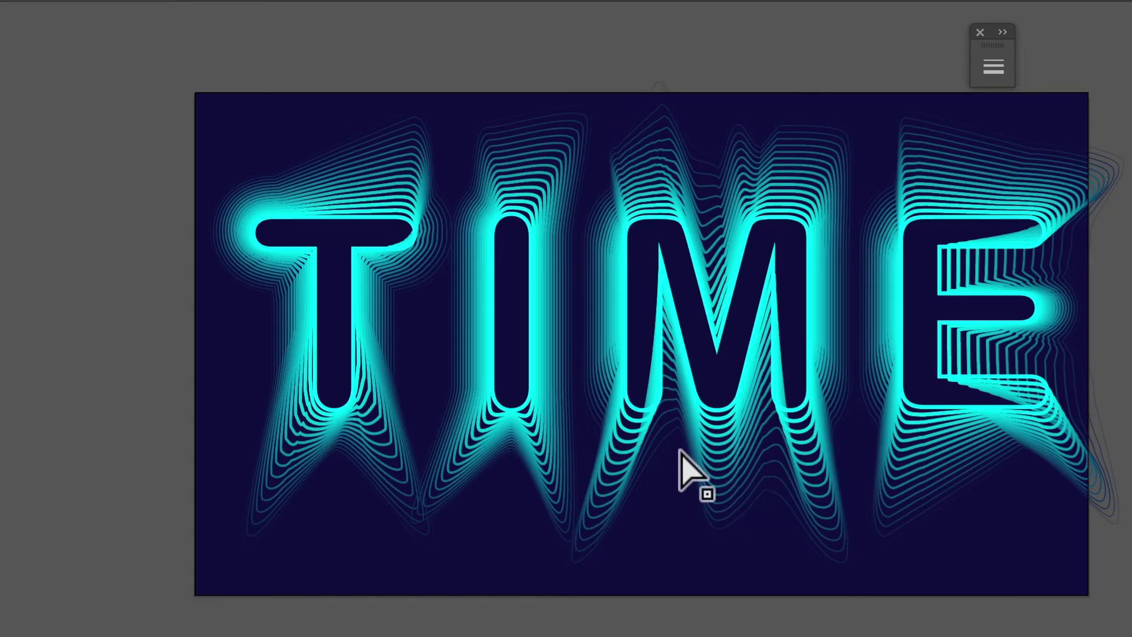
- Zoom in and drag the Bézier handles of the M's lower point to round the dip
scroll(679, 454, up, 1)
scroll(684, 448, up, 4)
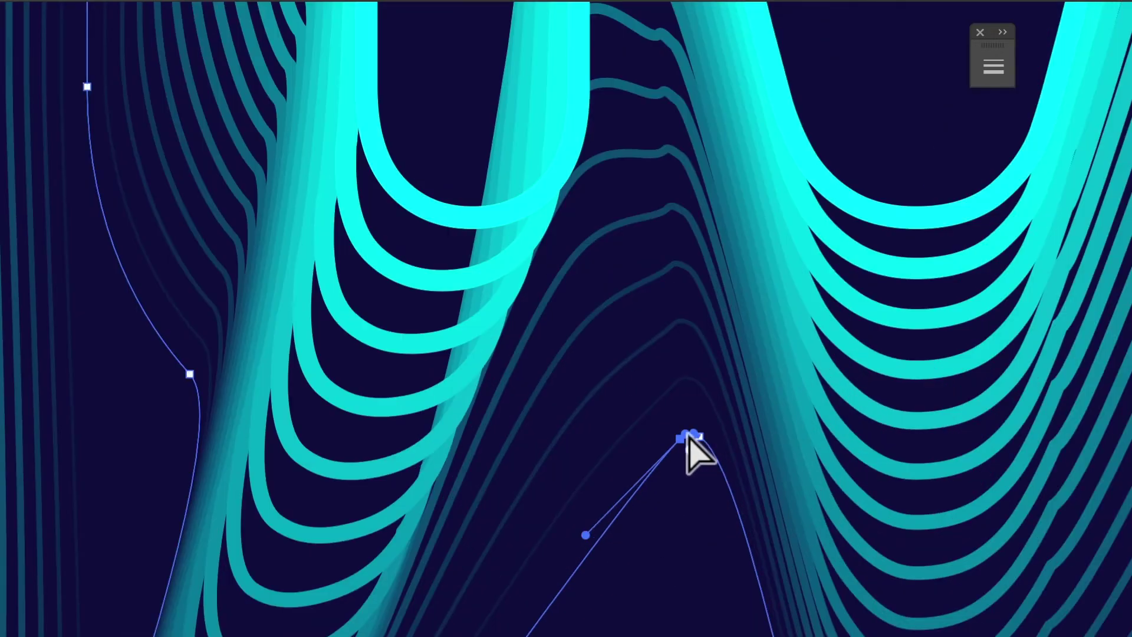
drag(696, 437, 676, 519)
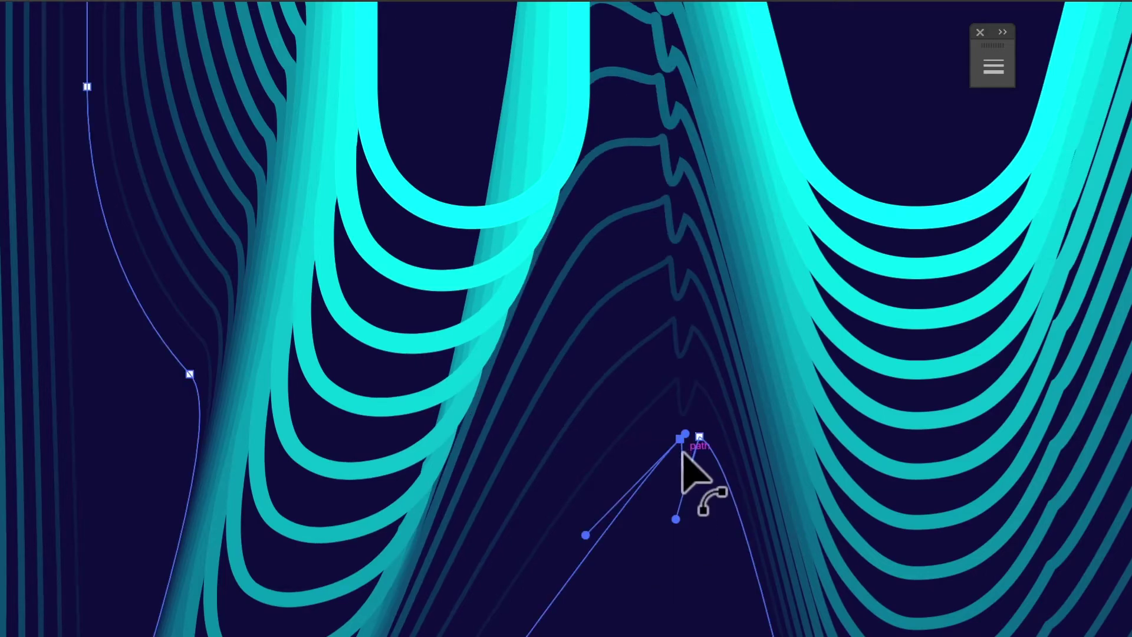
drag(679, 448, 644, 607)
key(ctrl+z)
drag(704, 443, 703, 625)
click(700, 440)
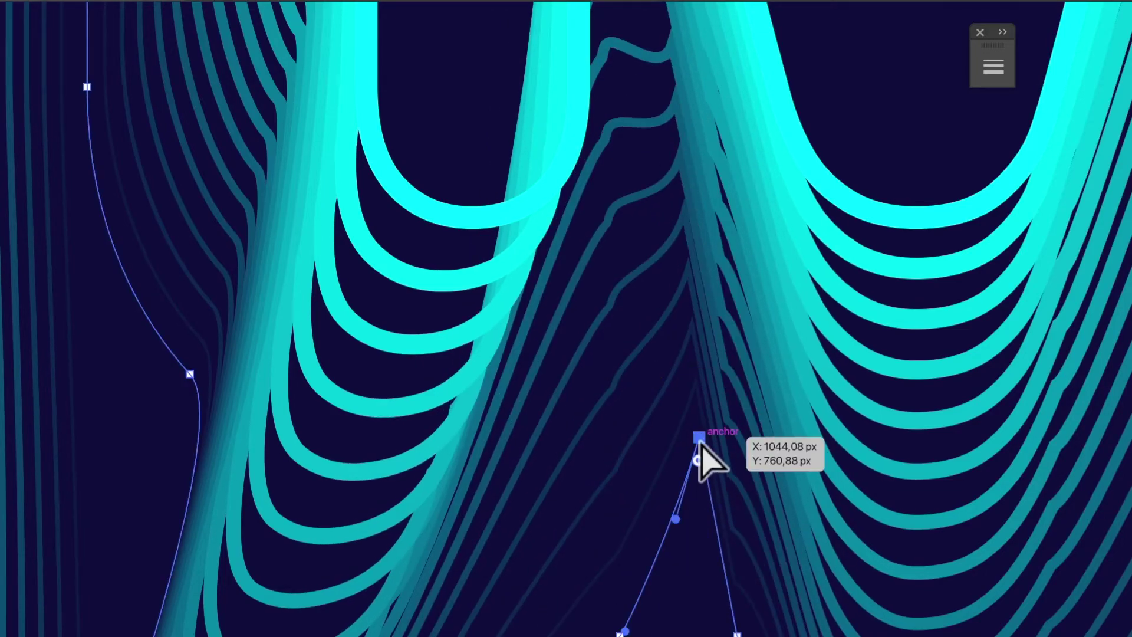
drag(684, 513, 672, 613)
key(ctrl+0)
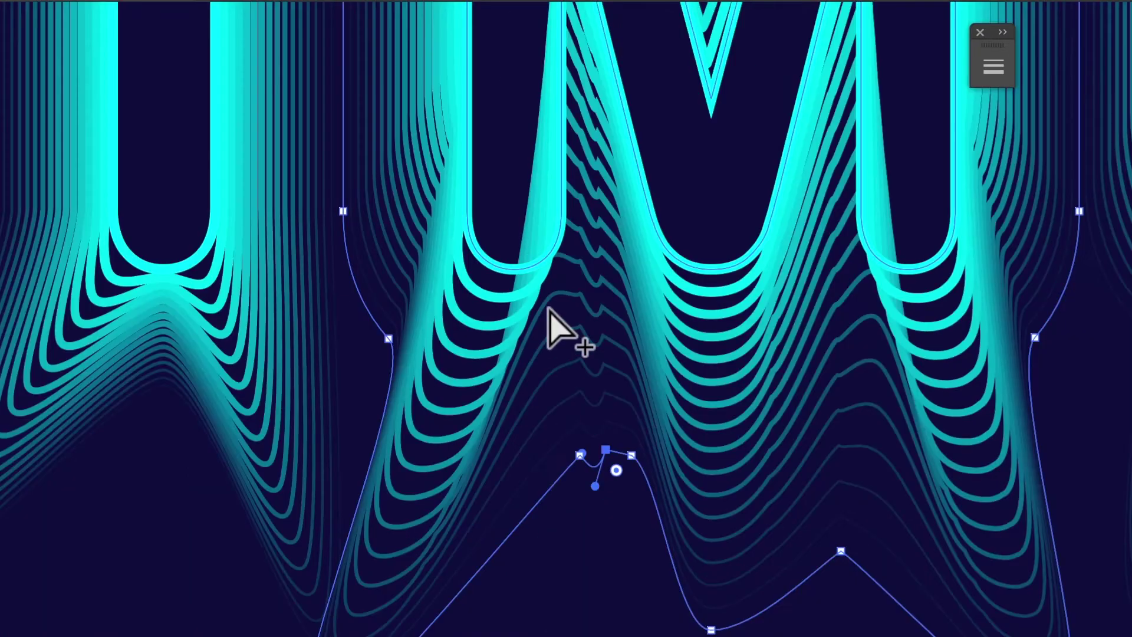
- Level the dip point's handle, then pull the I outline's bottom point down-left
scroll(541, 336, up, 2)
drag(591, 419, 589, 394)
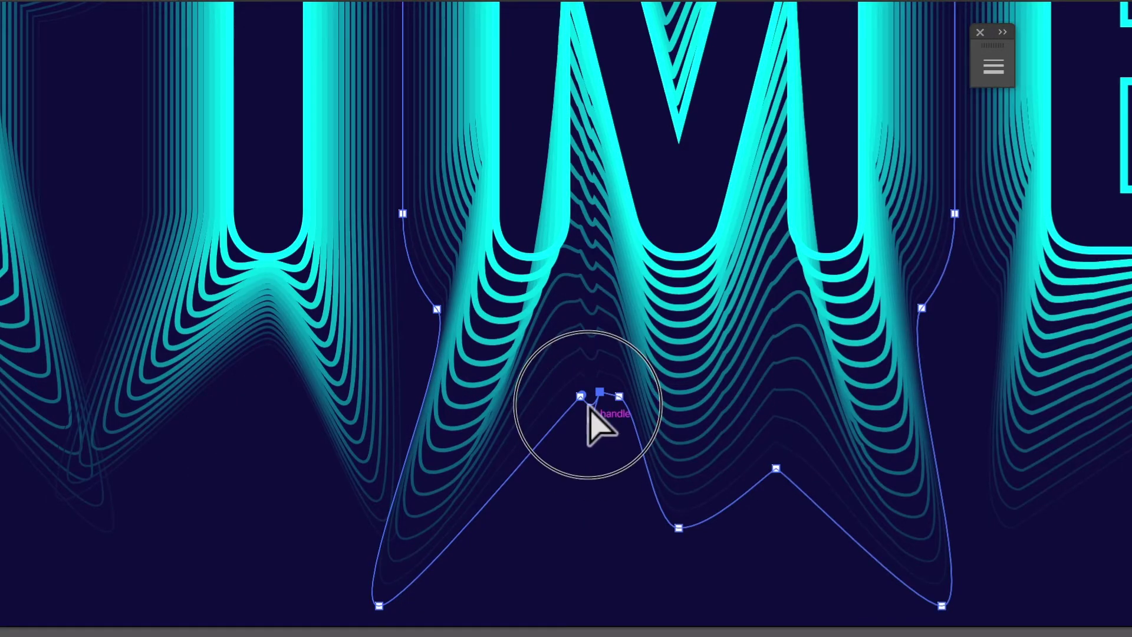
key(ctrl+0)
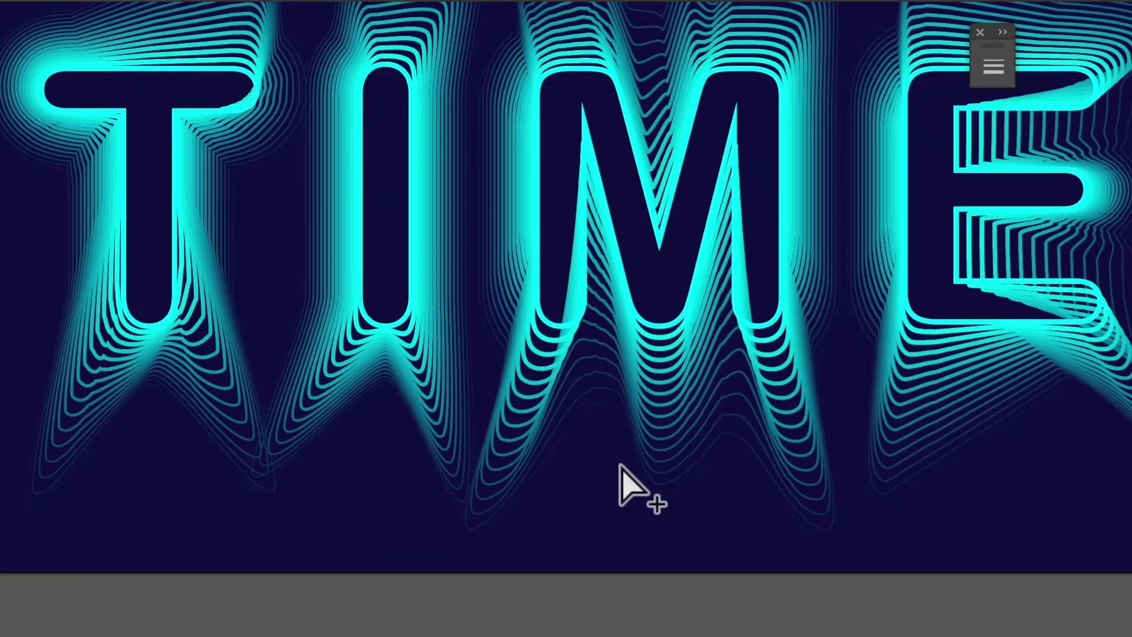
click(475, 455)
drag(445, 408, 435, 463)
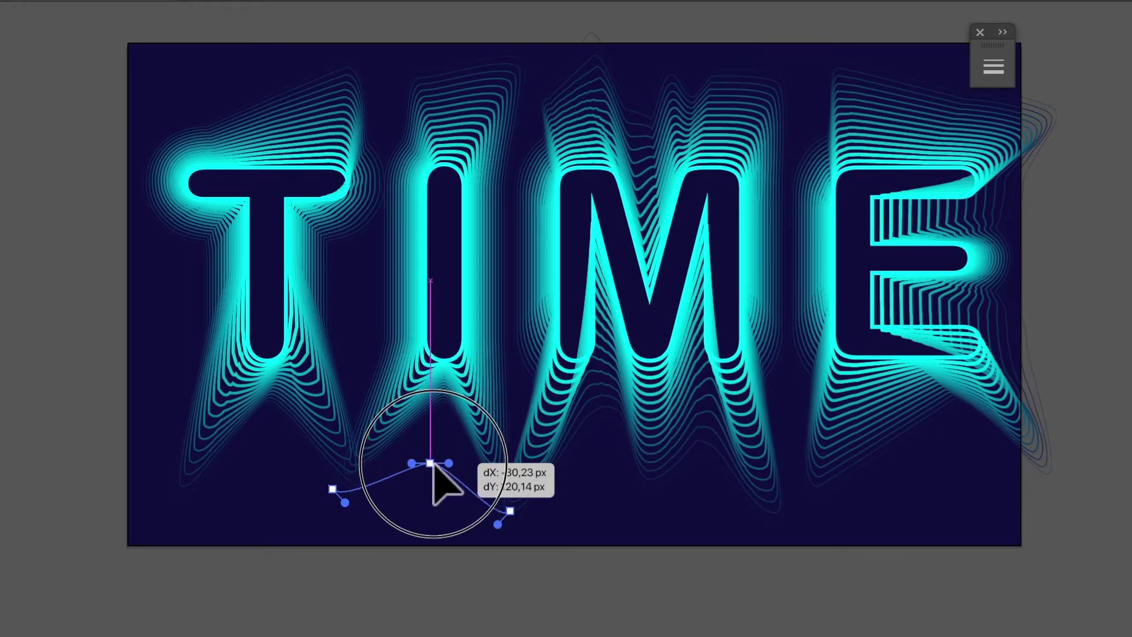
- Lower the T outline's bottom point and raise its upper-left corner
click(269, 416)
drag(268, 415, 269, 477)
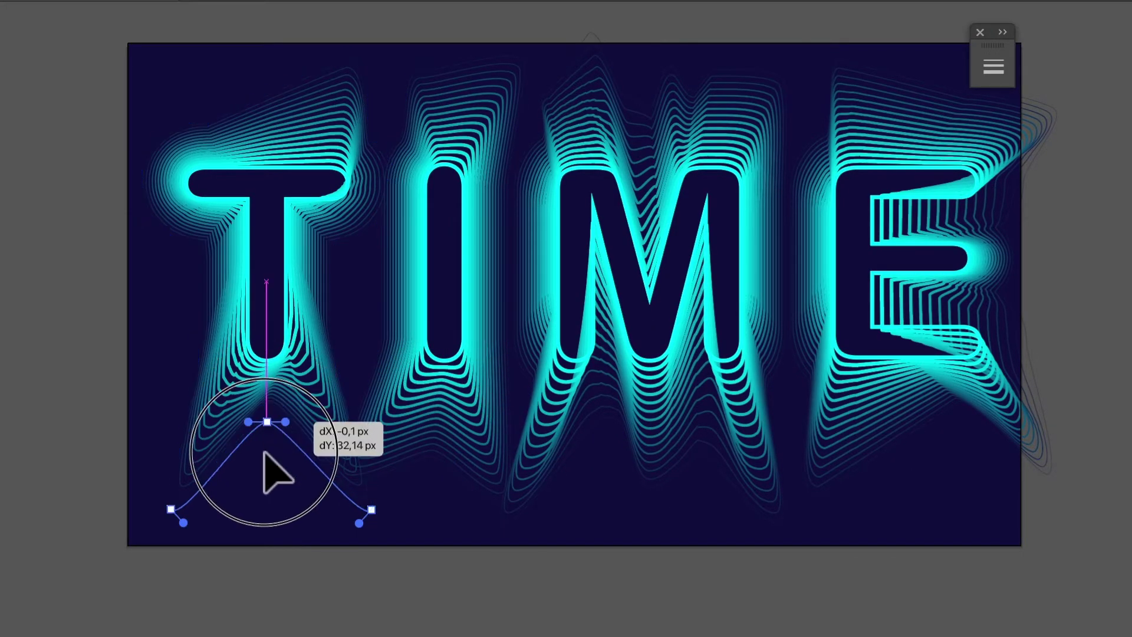
drag(204, 119, 205, 94)
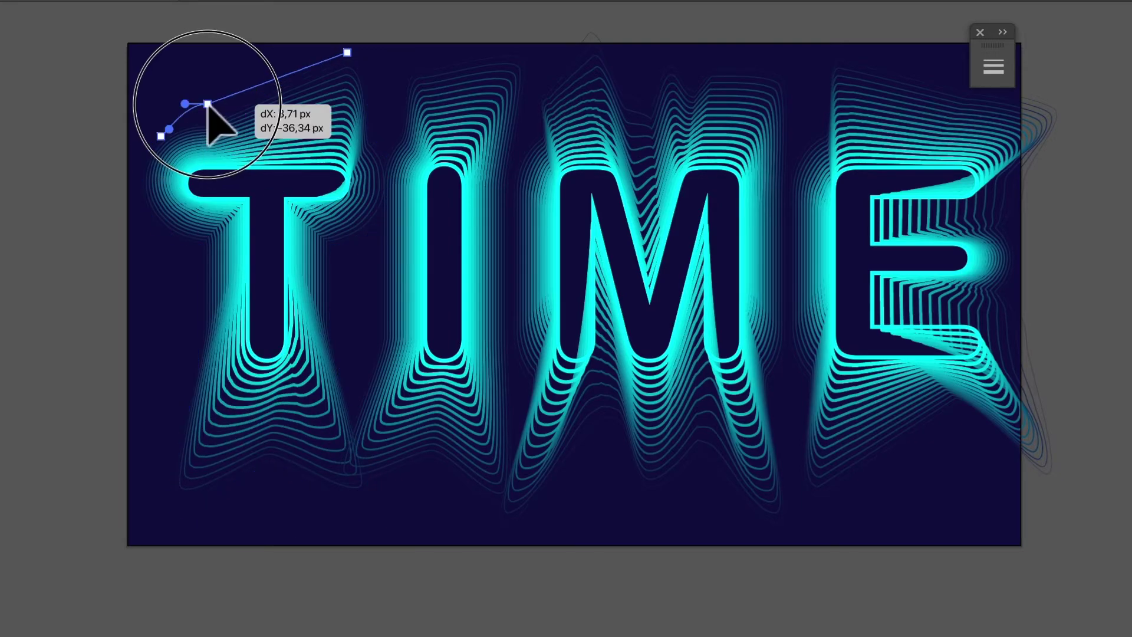
drag(347, 53, 337, 84)
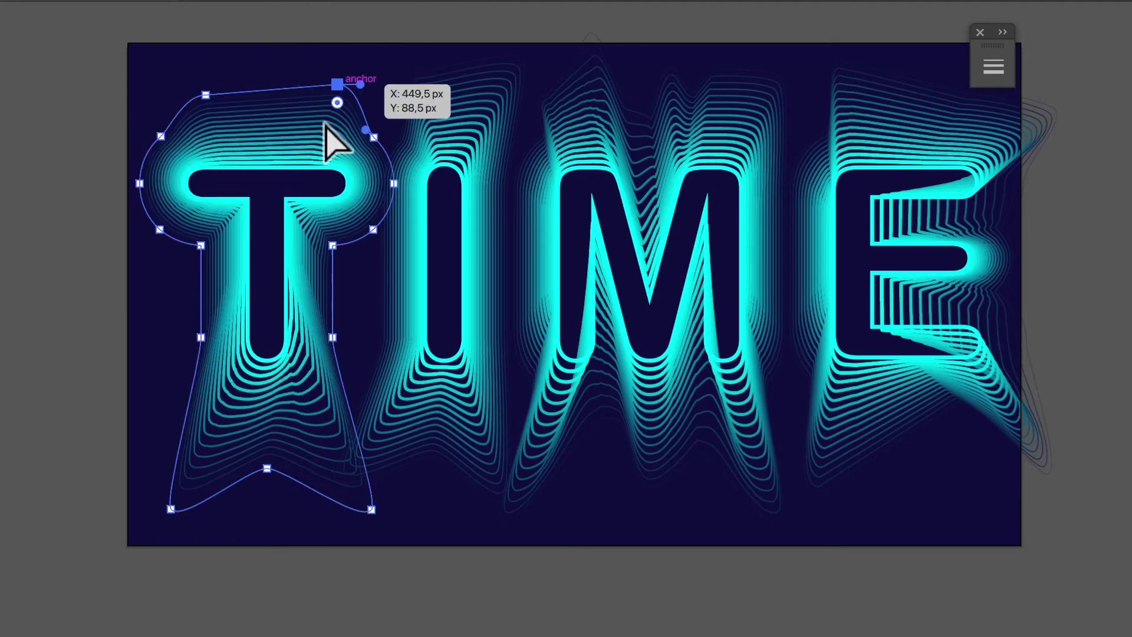
drag(203, 100, 196, 86)
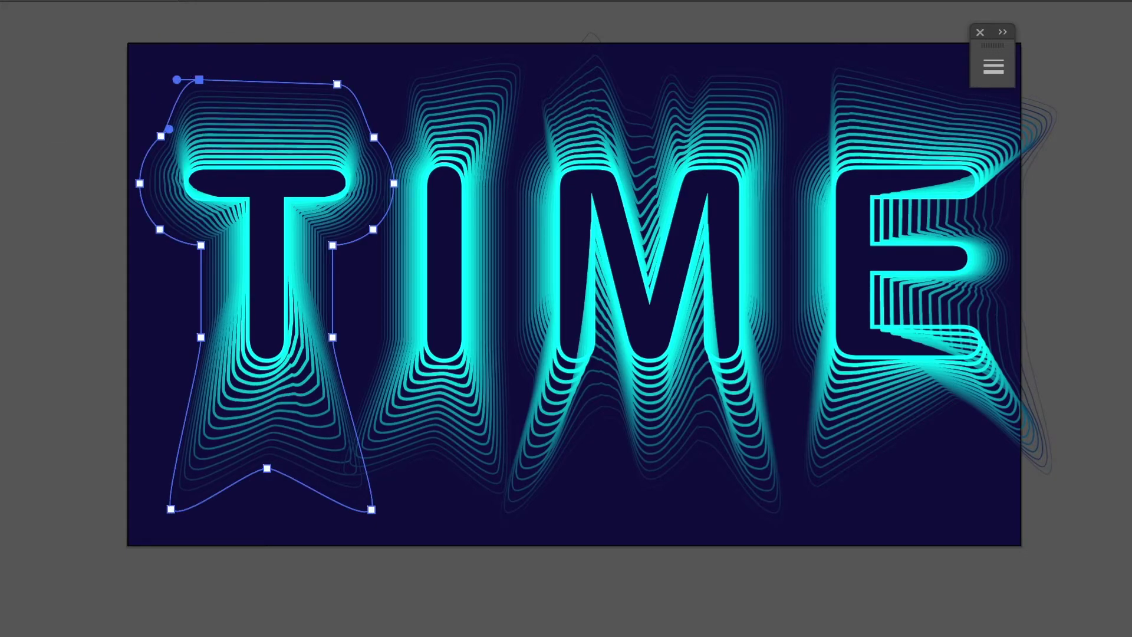
- Curve the T outline's top edge and push its bottom-left and side points outward
click(6, 168)
drag(262, 84, 268, 118)
click(339, 87)
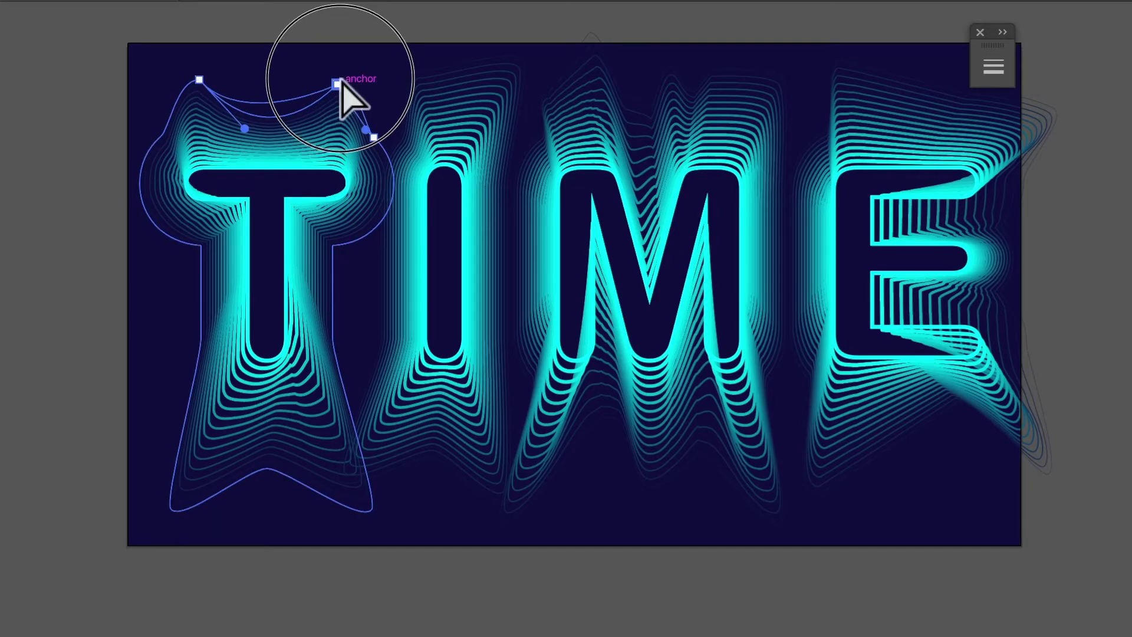
click(171, 509)
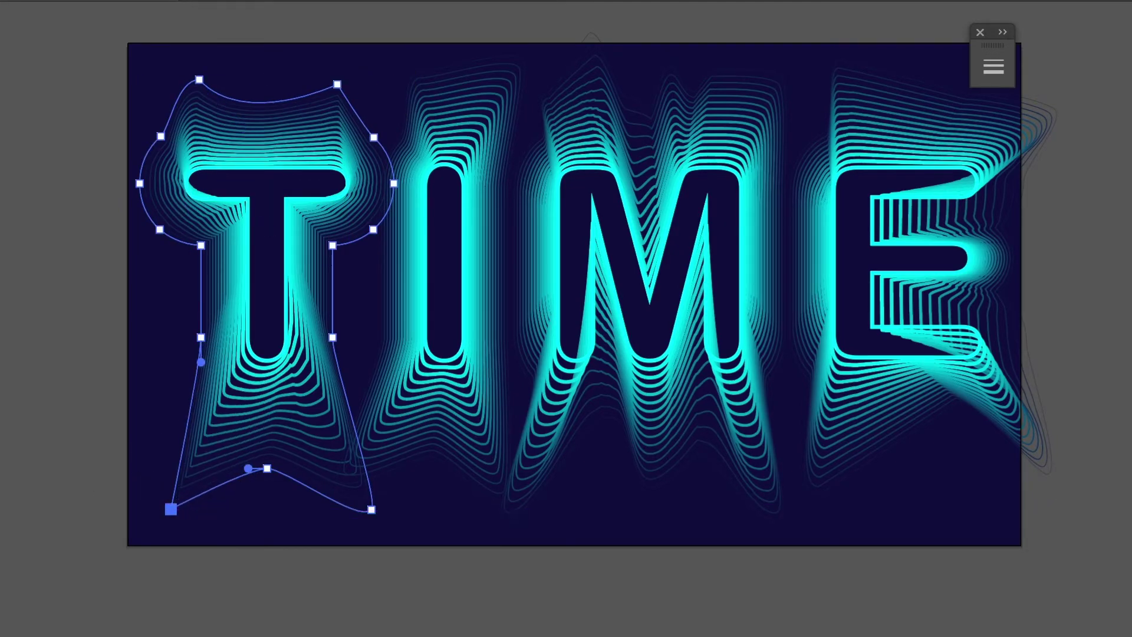
drag(170, 510, 122, 512)
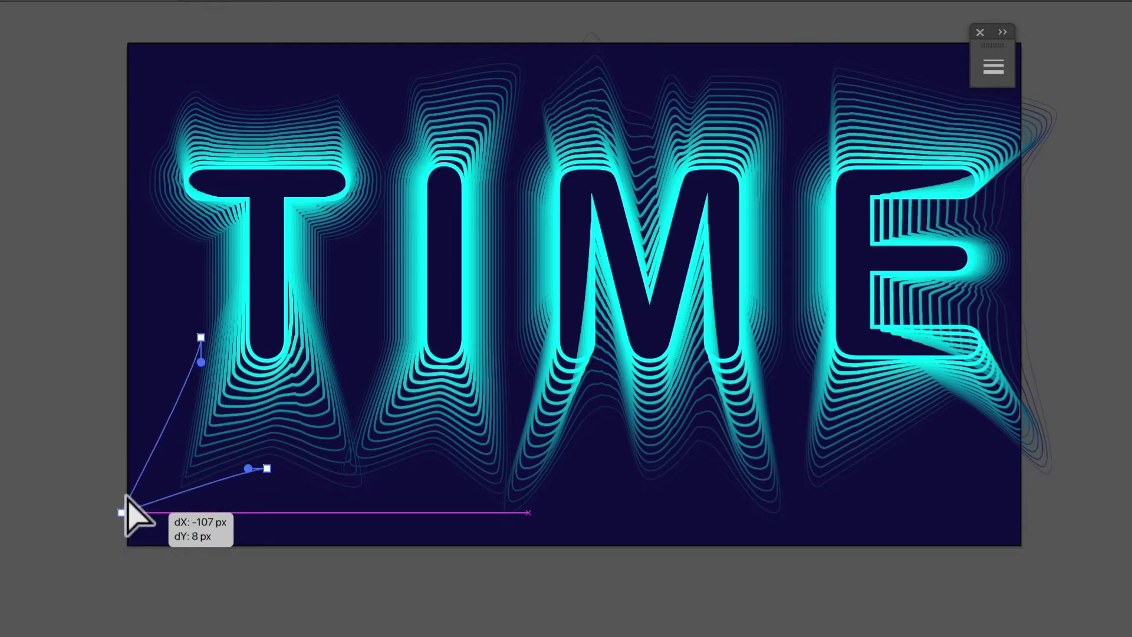
drag(201, 337, 170, 328)
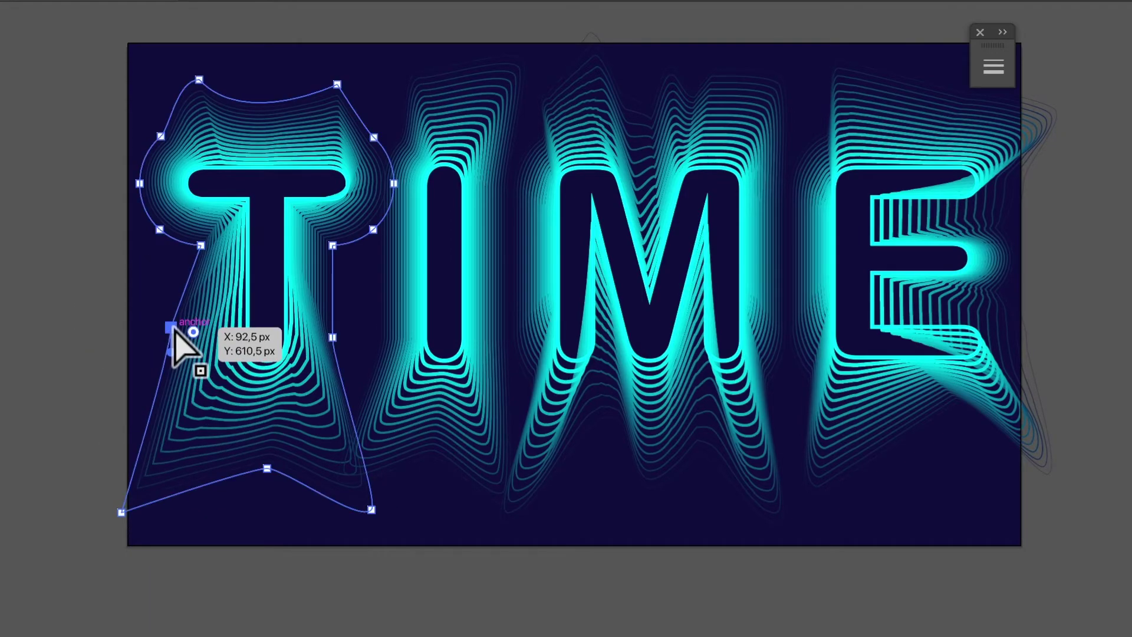
drag(332, 337, 379, 338)
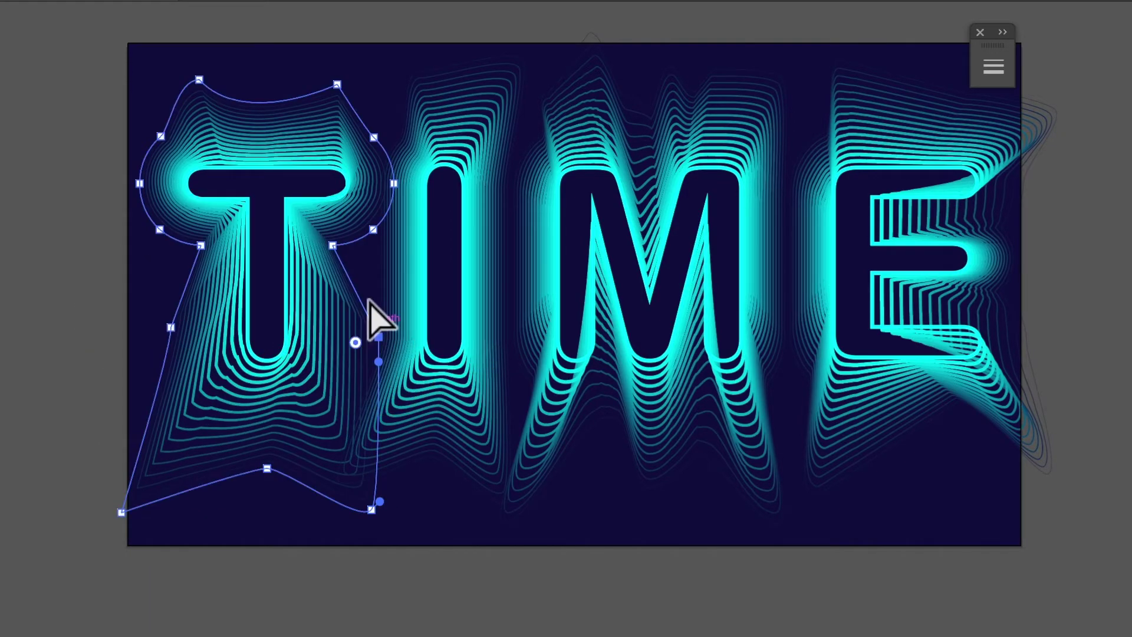
drag(333, 246, 374, 253)
- Reshape the E outline, raising its upper-left point and lowering its bottom-right point
click(813, 278)
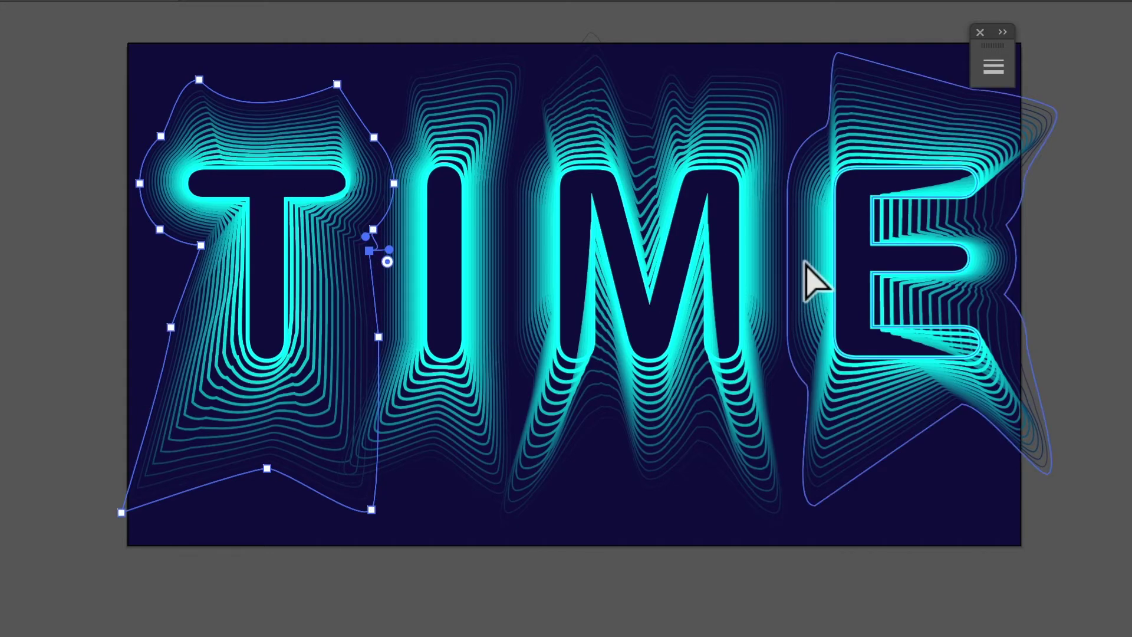
shift+click(765, 272)
click(787, 581)
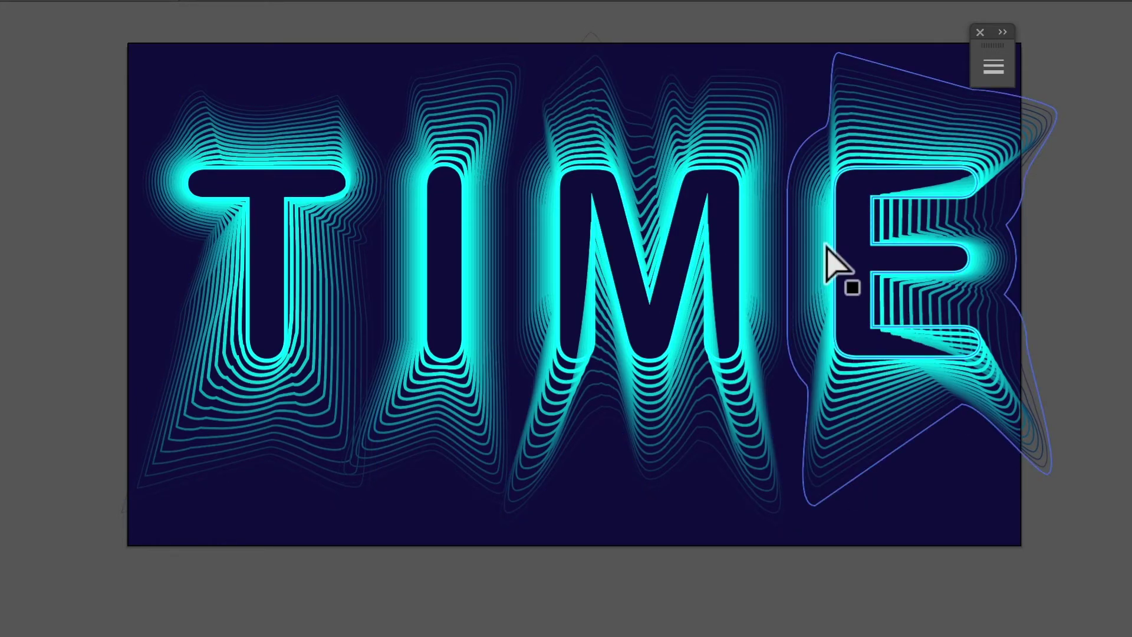
click(792, 236)
drag(788, 189, 784, 224)
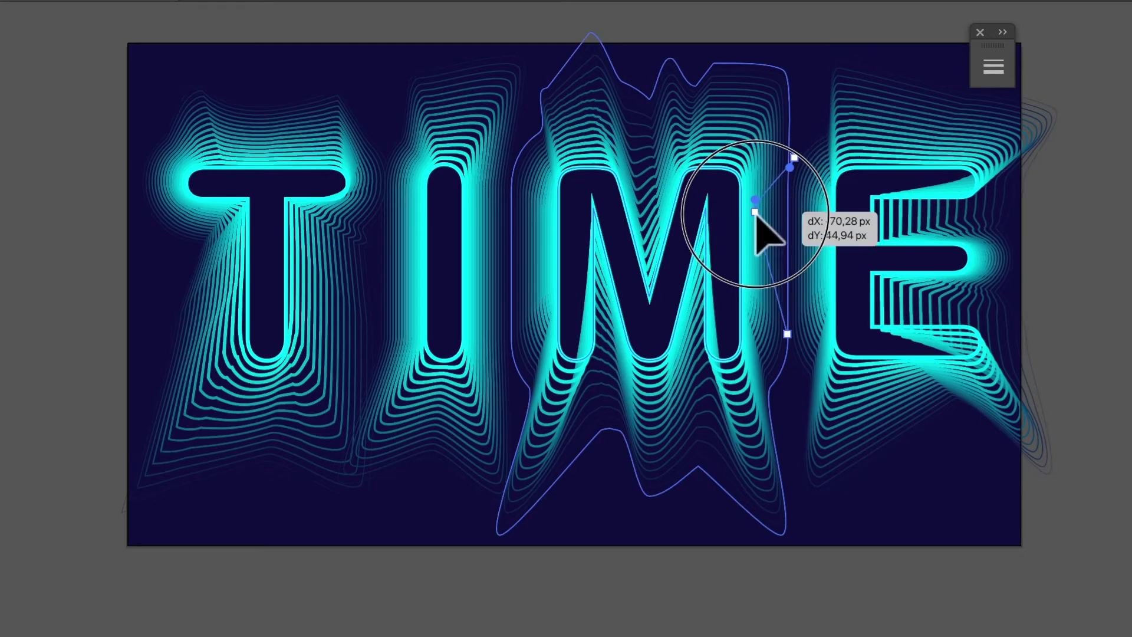
drag(825, 128, 797, 83)
drag(961, 405, 950, 423)
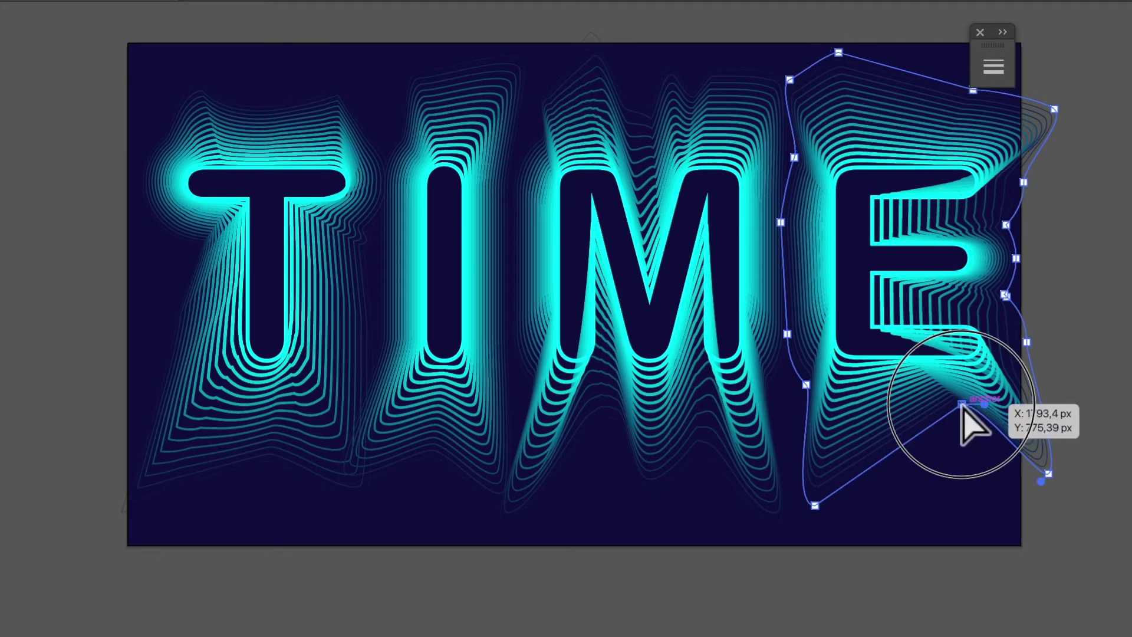
click(1090, 375)
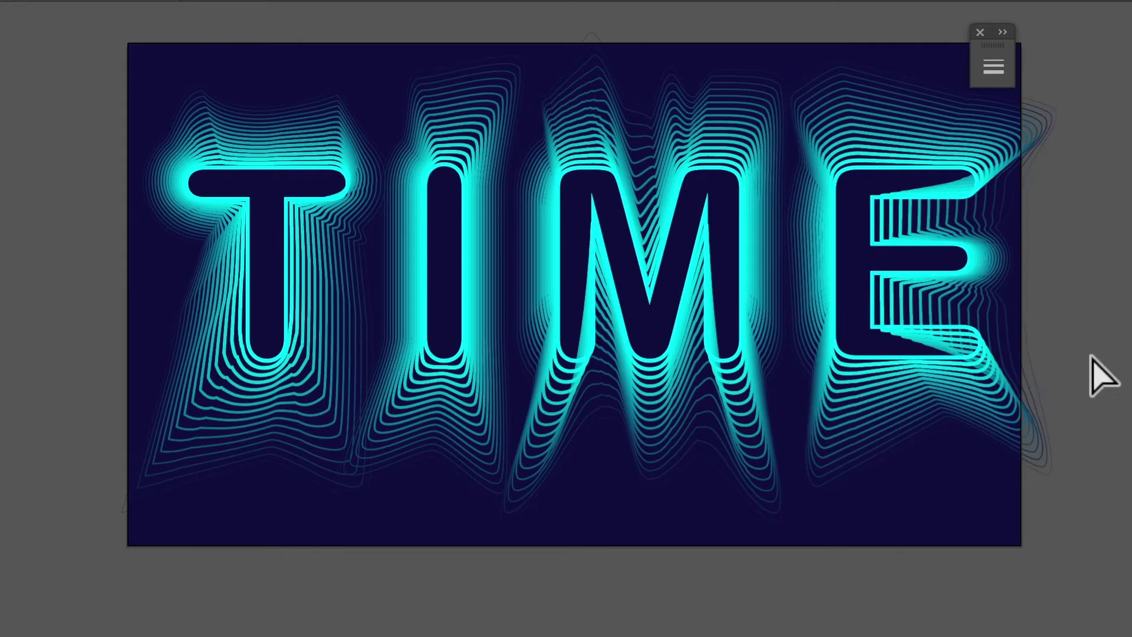
- Select the T, I and M outer outlines and turn on Dashed Line for their strokes
click(206, 93)
shift+click(410, 97)
shift+click(618, 67)
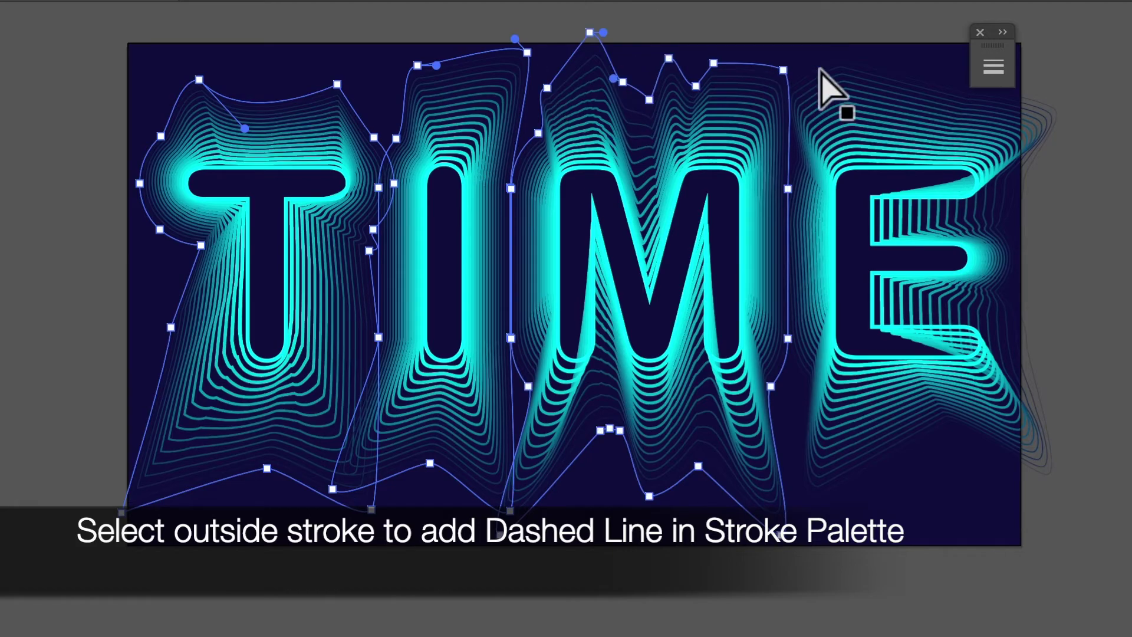
click(994, 68)
click(702, 230)
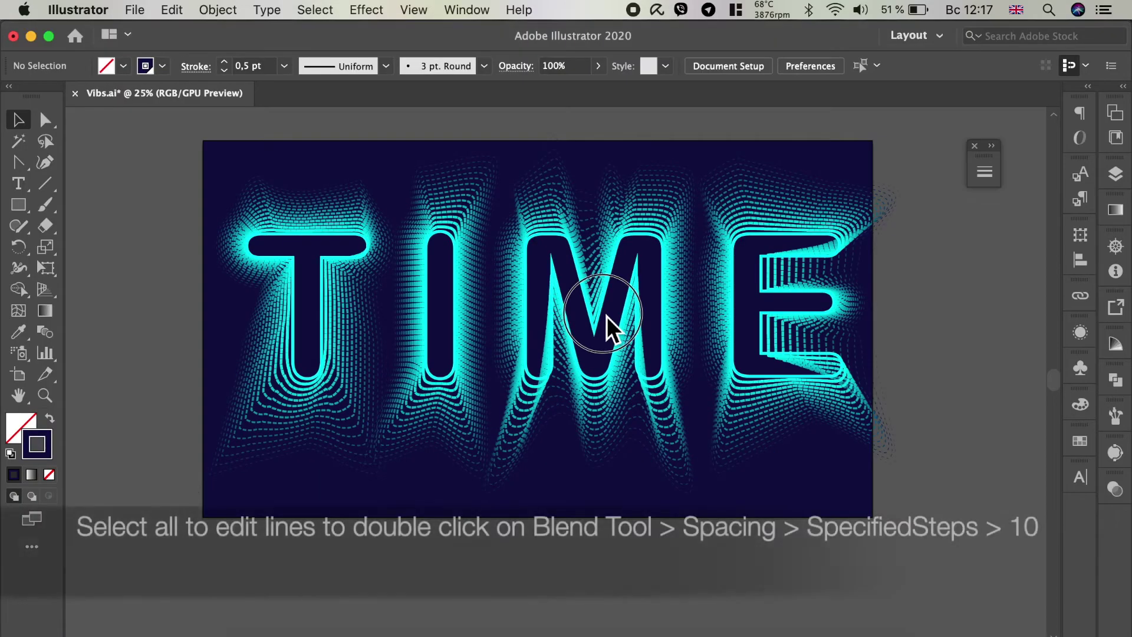
click(607, 327)
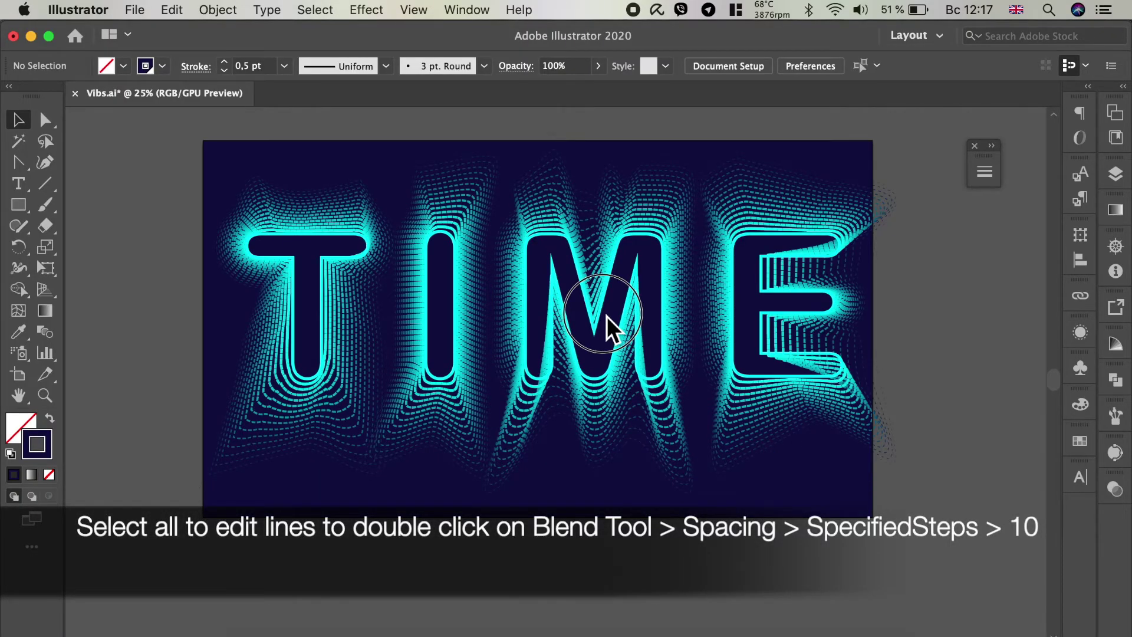
- Select all and set the Blend Options spacing to 10 Specified Steps
key(super+a)
double_click(42, 334)
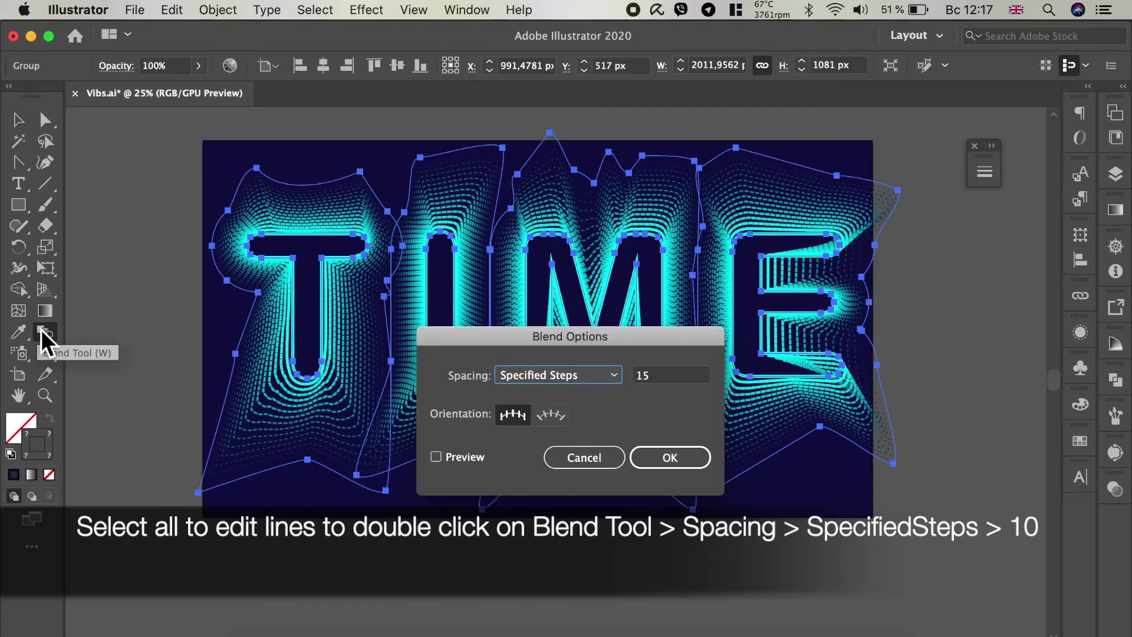
click(647, 377)
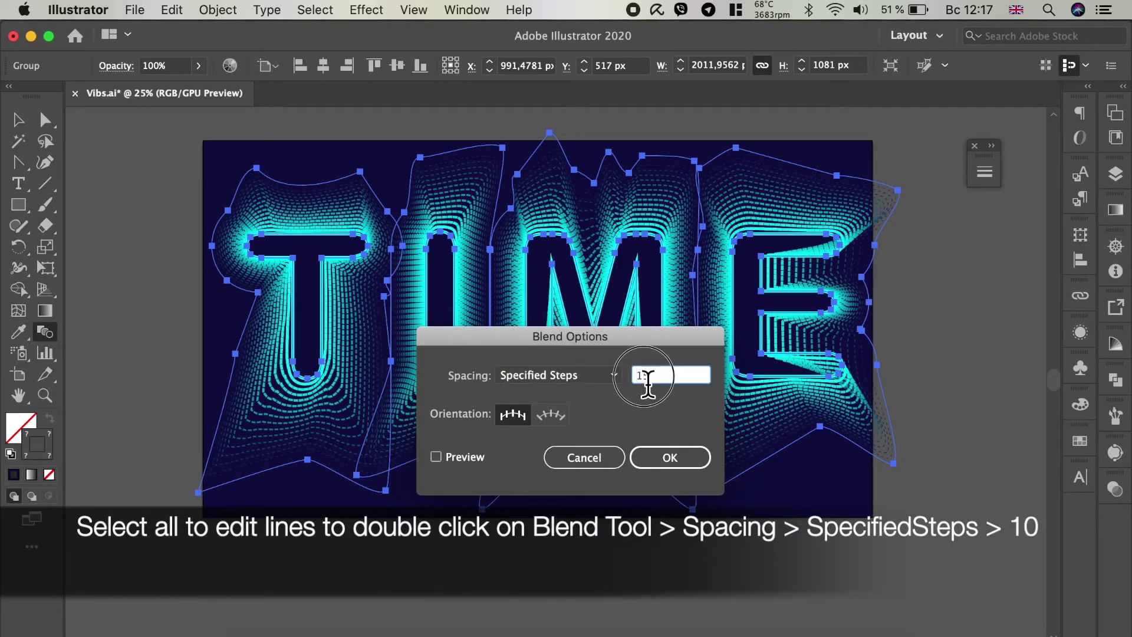
text(10)
click(680, 460)
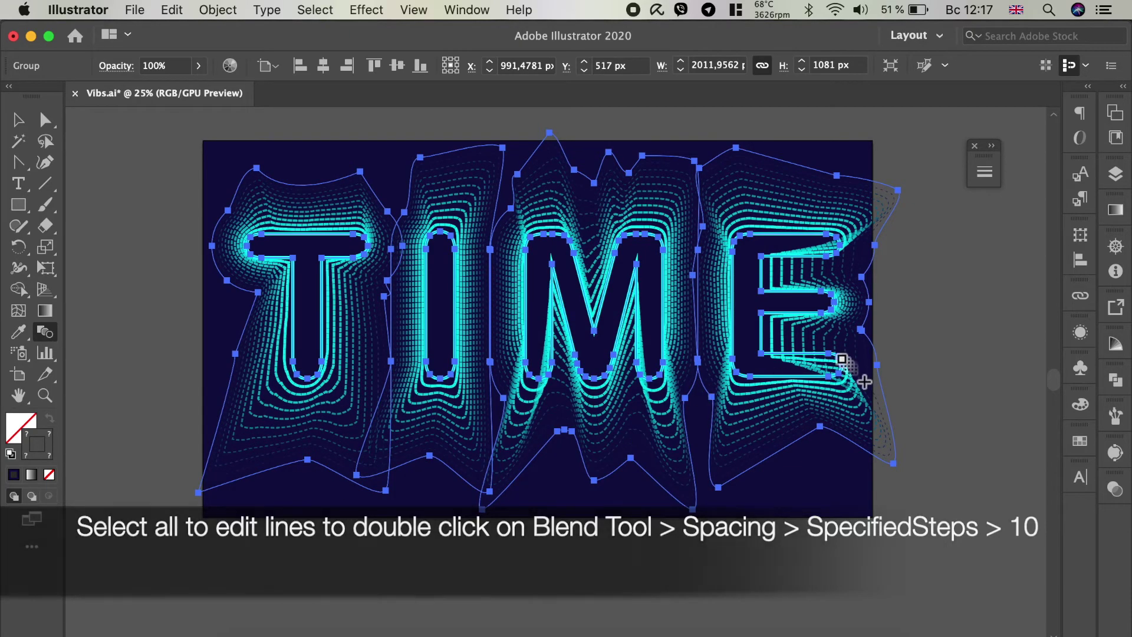
click(46, 120)
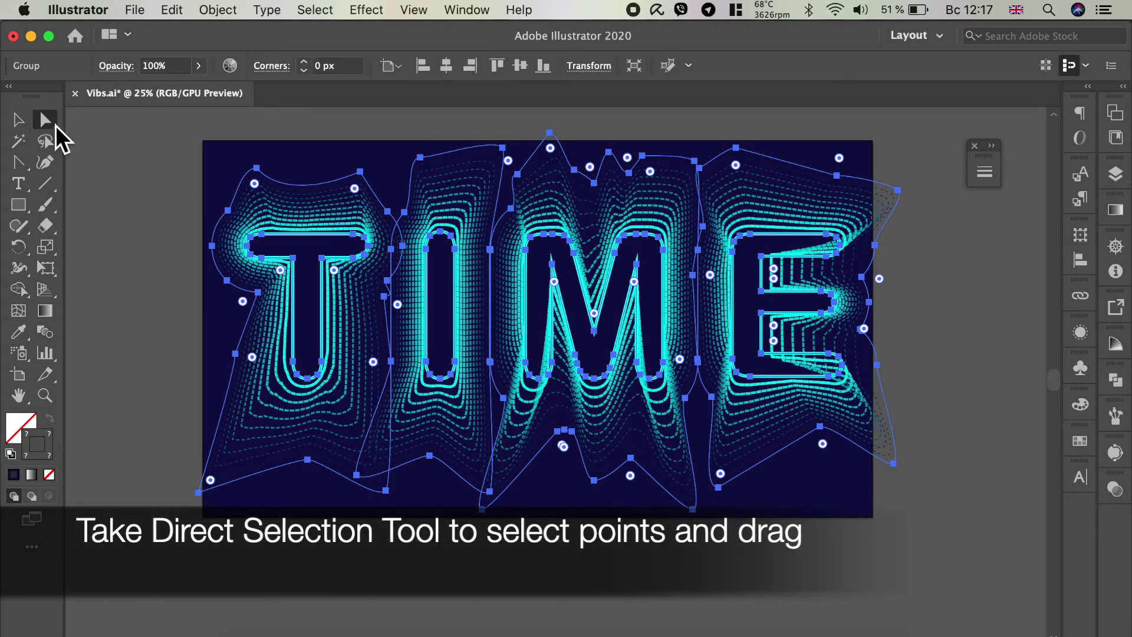
- Raise the outer outlines' top anchors and lower their bottom anchors by 142 px
click(115, 123)
drag(918, 200, 200, 130)
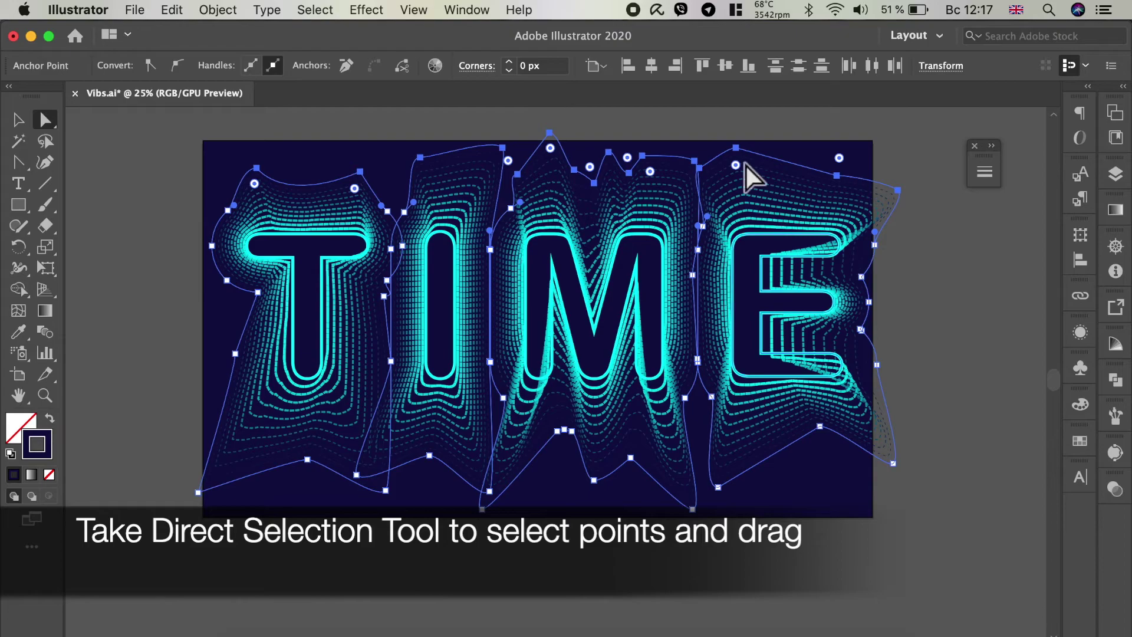
drag(699, 167, 688, 131)
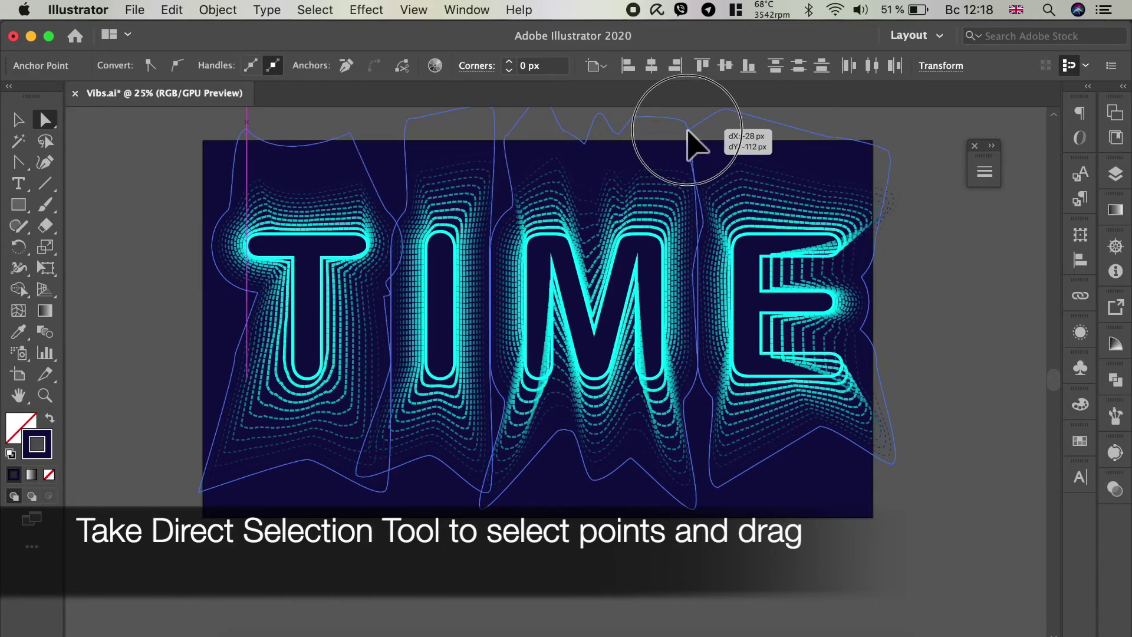
drag(947, 525, 304, 416)
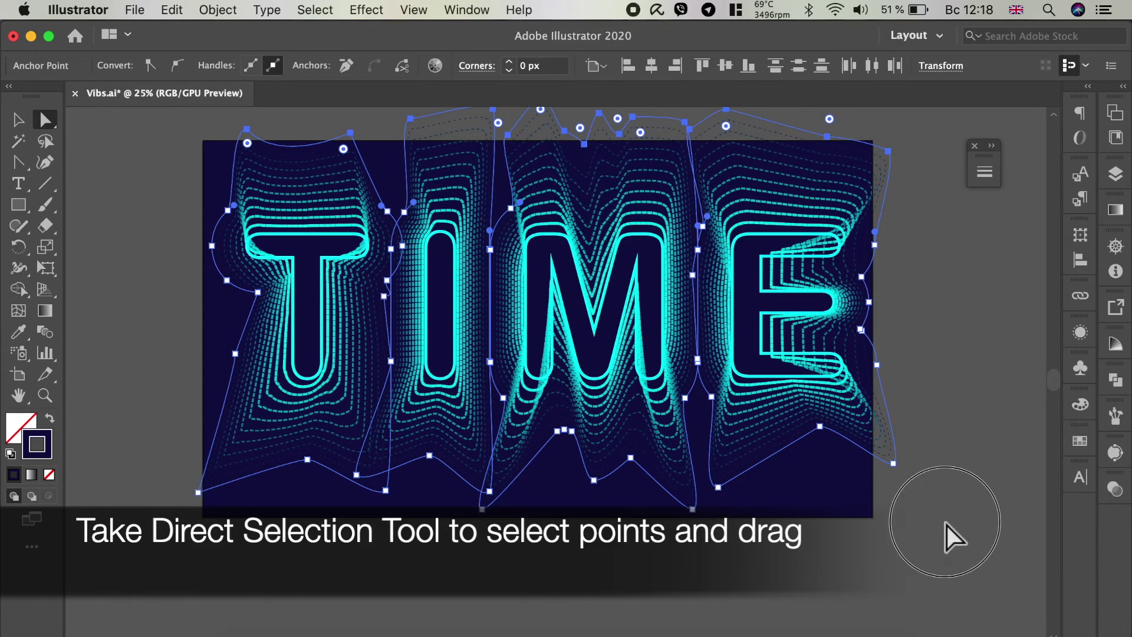
drag(808, 437, 819, 477)
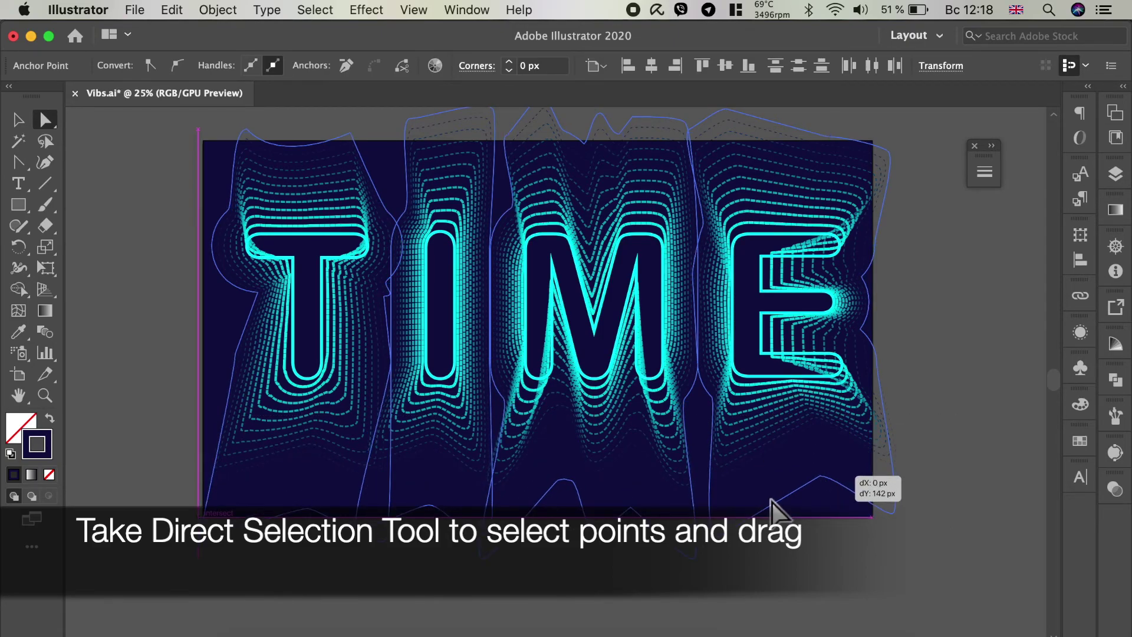
- Shorten the blend group from its bottom edge and nudge part of the E outline down
click(18, 120)
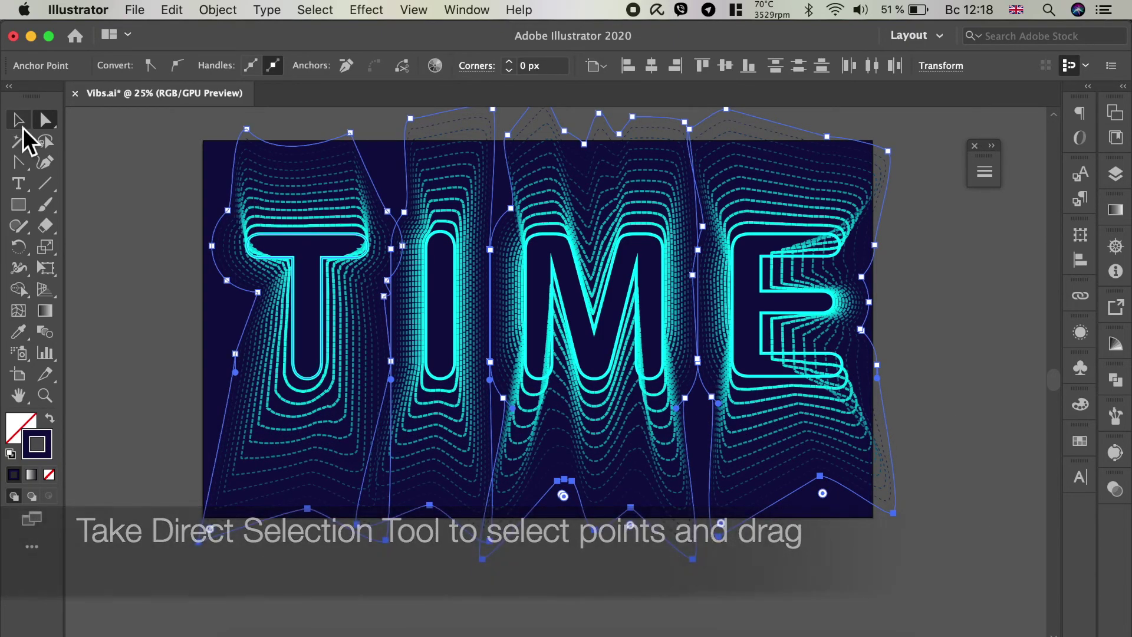
drag(552, 568, 575, 519)
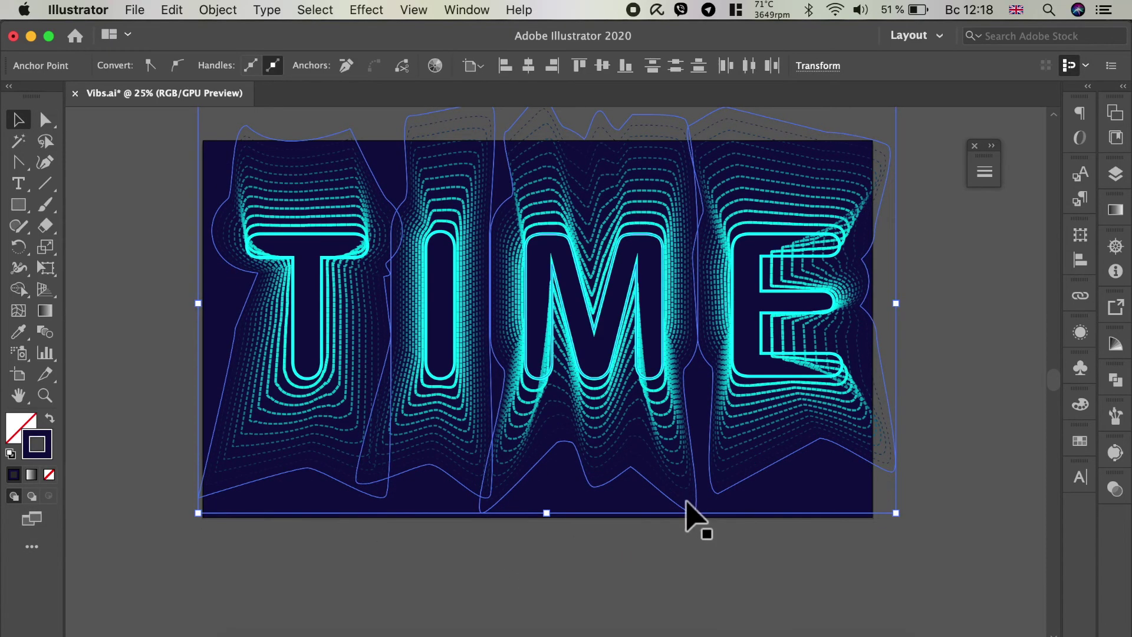
drag(736, 294, 731, 305)
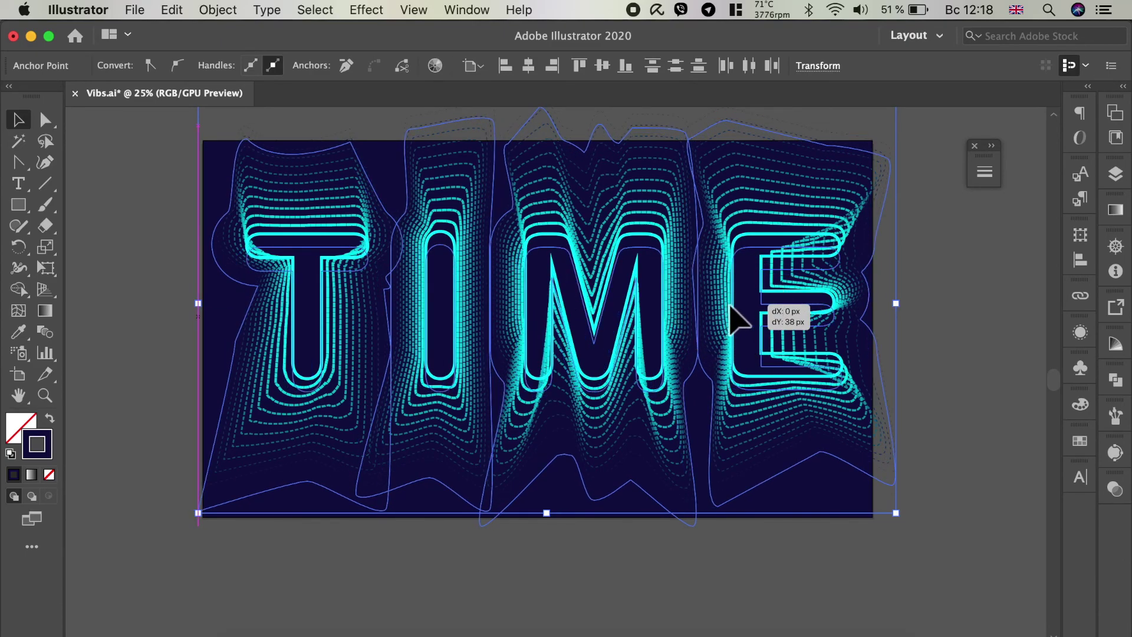
drag(731, 306, 731, 307)
click(960, 304)
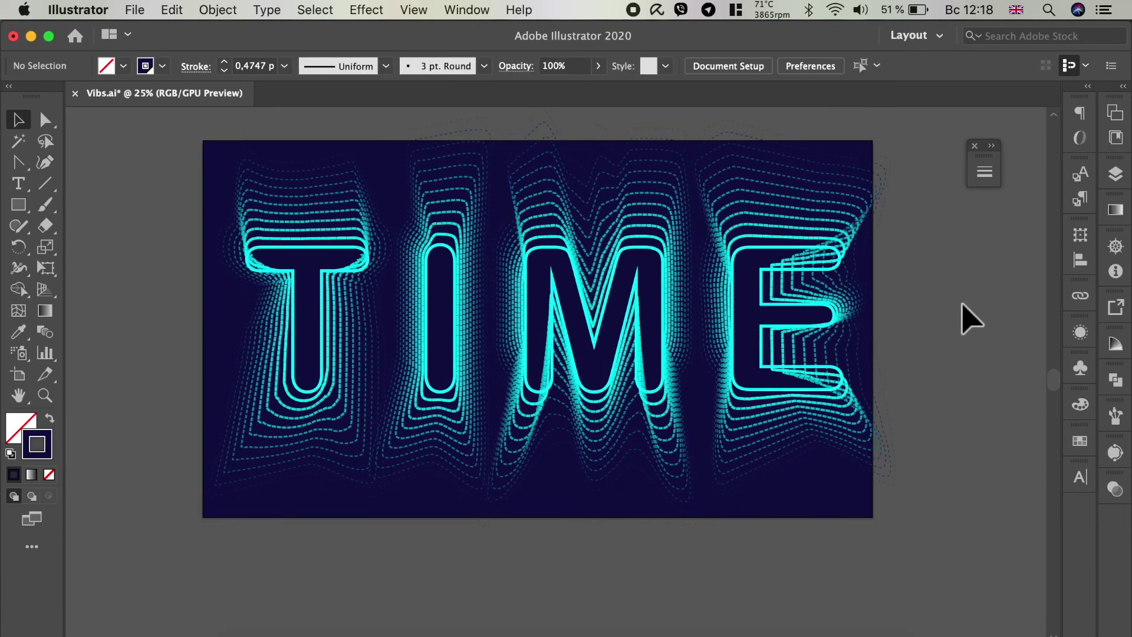